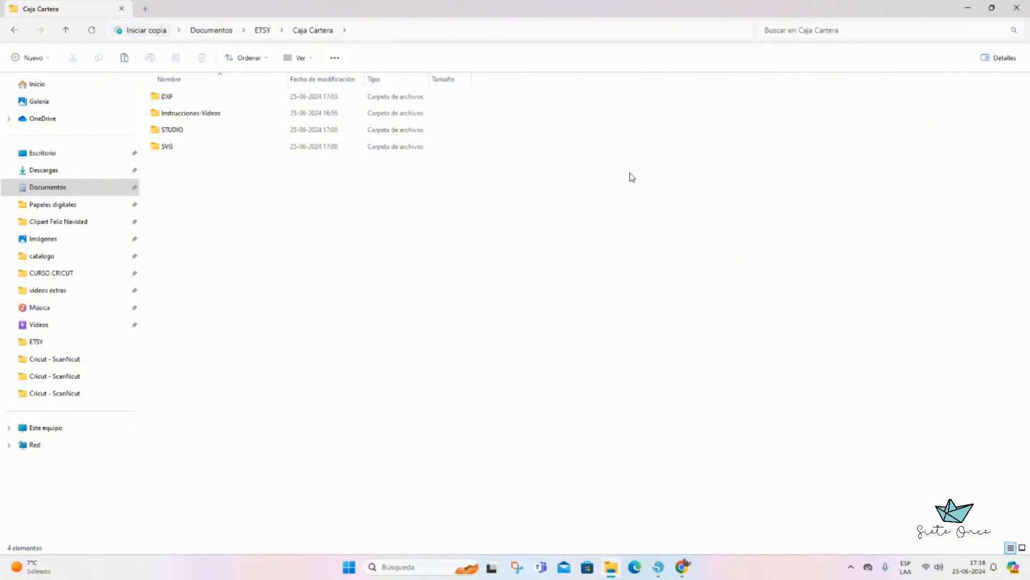
- Open the "Caja Cartera (Silhouette)" document from the STUDIO folder
double_click(186, 135)
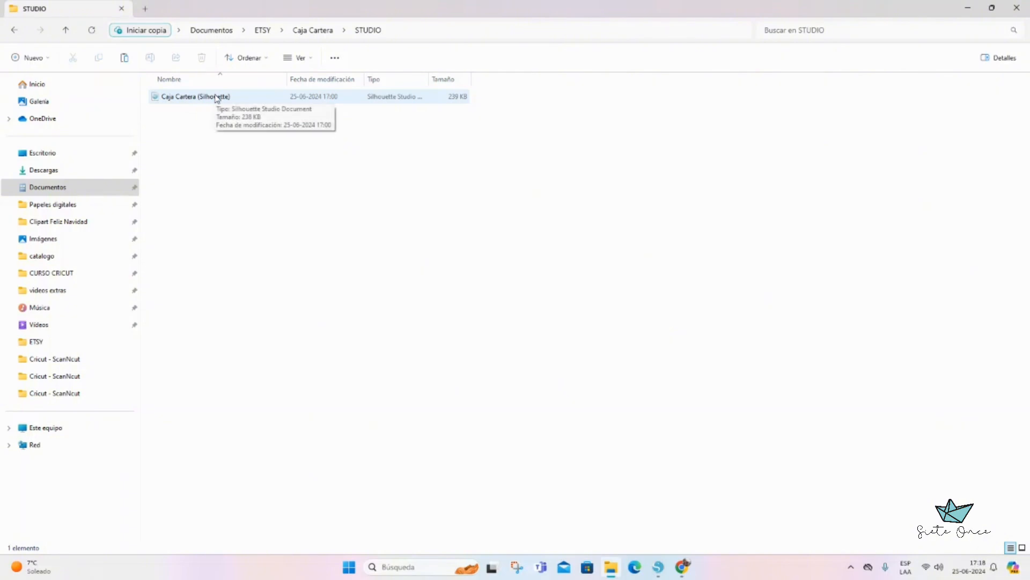
left_click(218, 99)
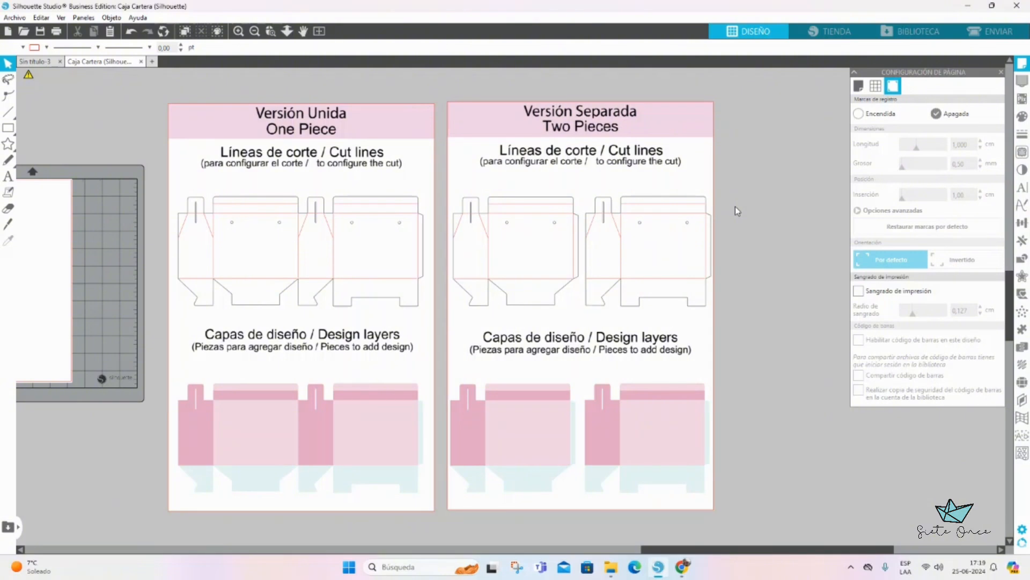
- Delete the labelled background pages behind the one-piece and two-piece box templates
left_click(567, 135)
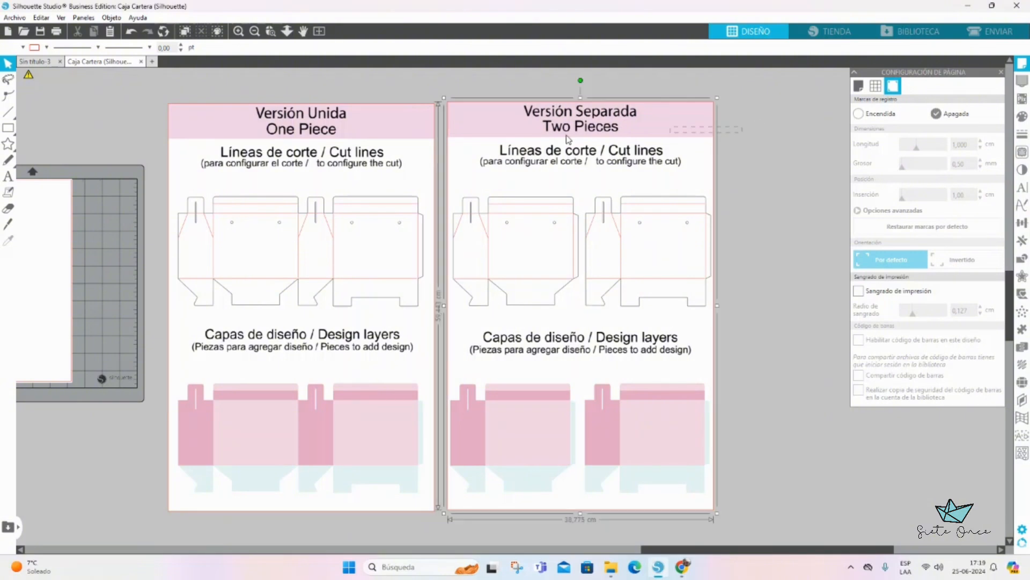
left_click(391, 146, "shift")
left_click_drag(345, 146, 390, 149)
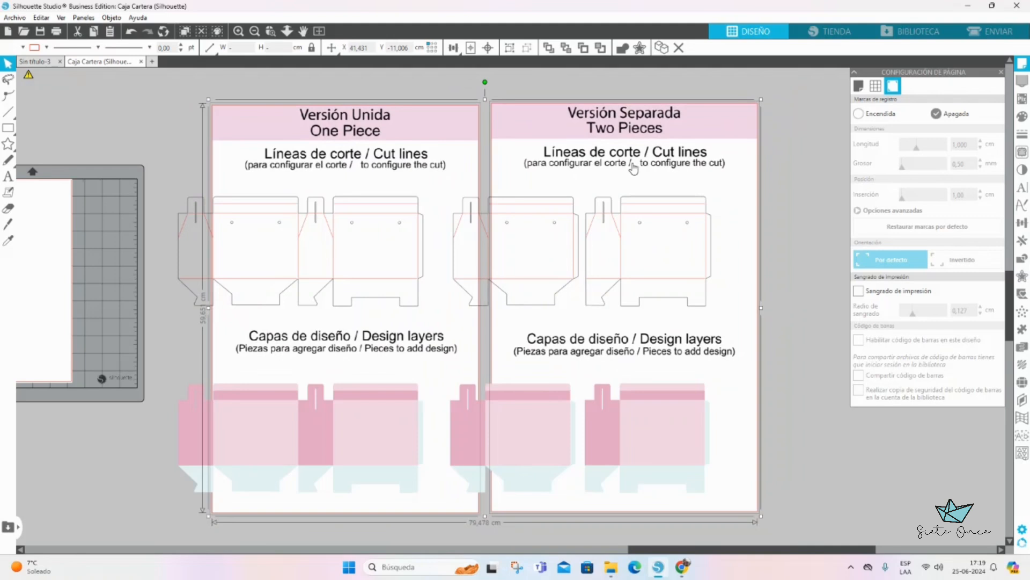
key("Delete")
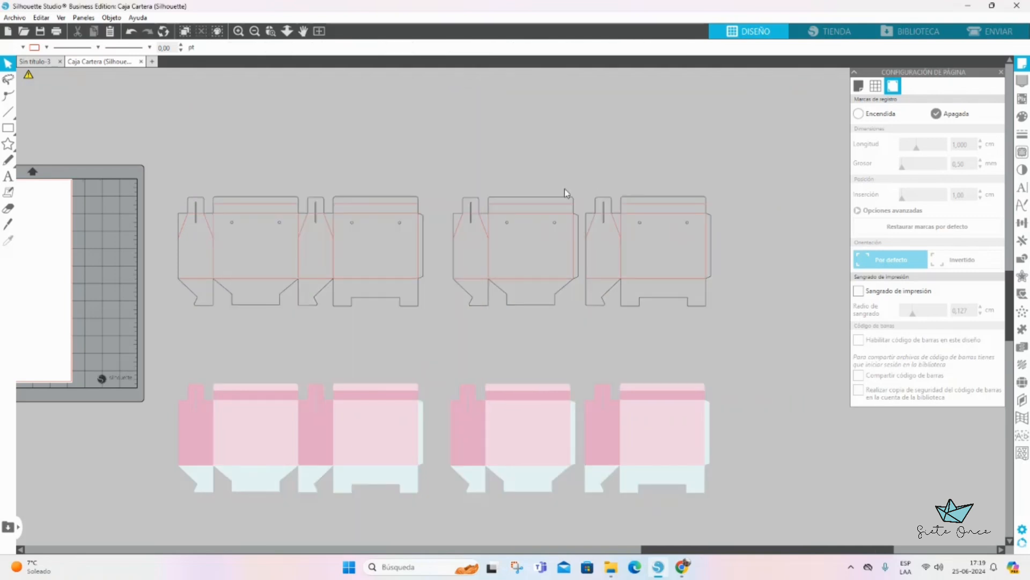
- Delete the two-piece version of the box, both its cut lines and its design layers
left_click(513, 257)
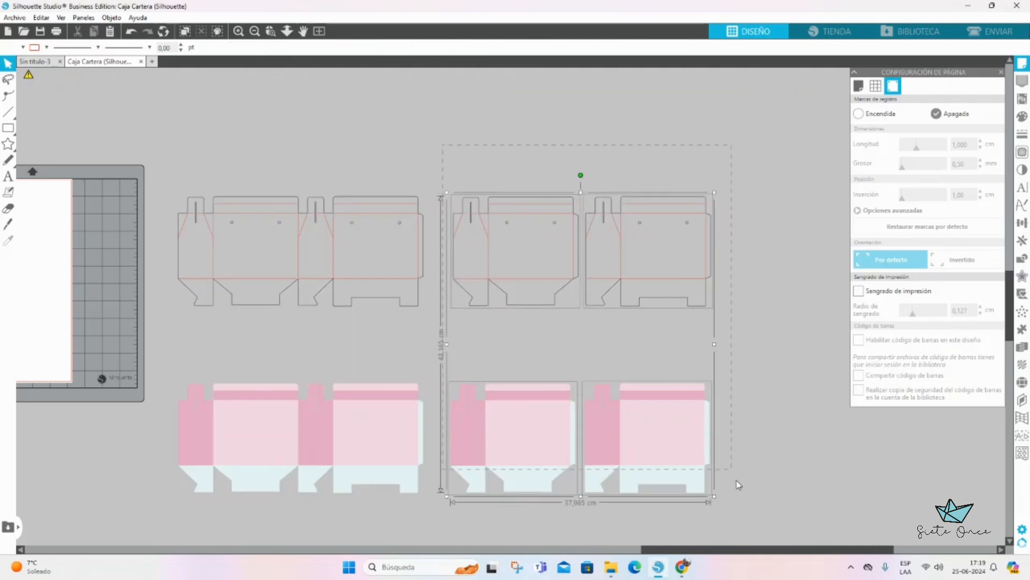
left_click(784, 354)
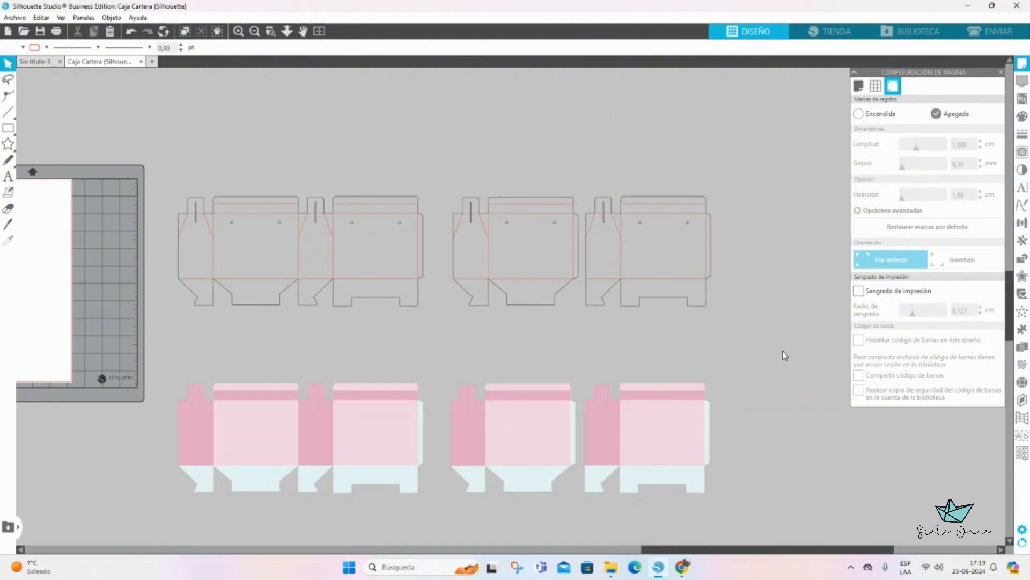
left_click_drag(783, 354, 485, 503)
key("Delete")
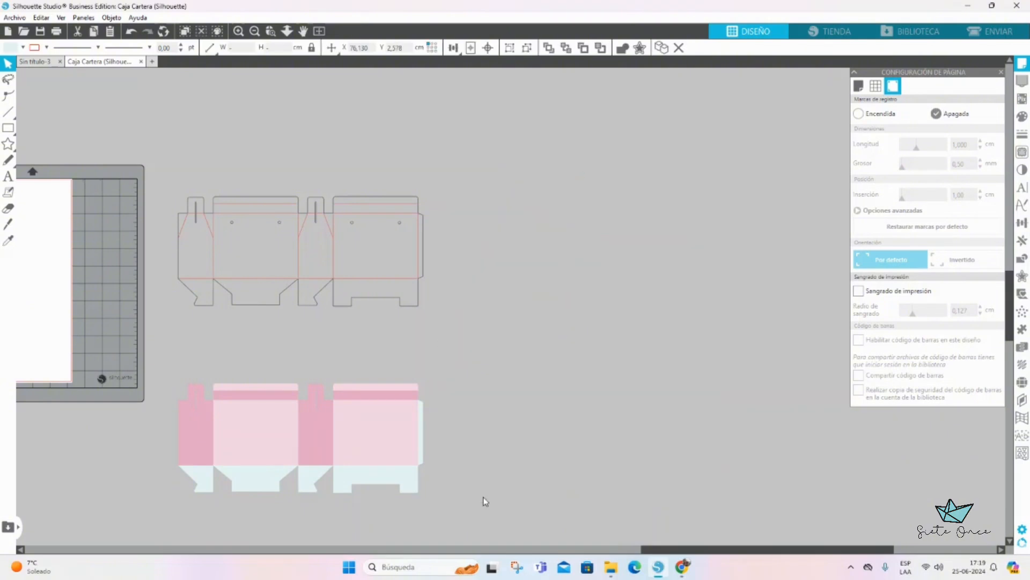
- Move the one-piece cut-line and design-layer templates together slightly upward beside the cutting mat
left_click_drag(663, 553, 557, 553)
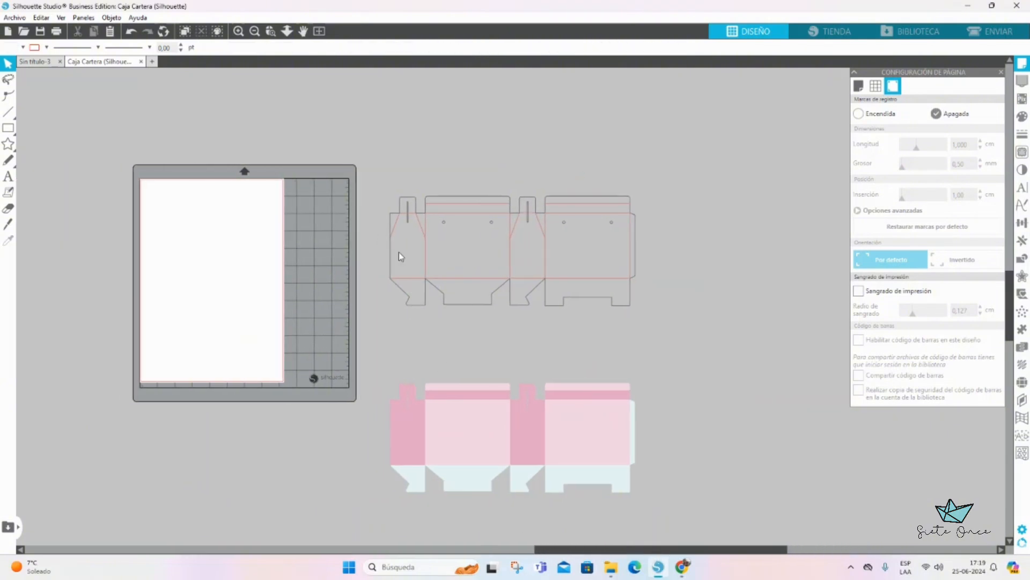
left_click_drag(356, 169, 667, 491)
left_click_drag(584, 451, 594, 405)
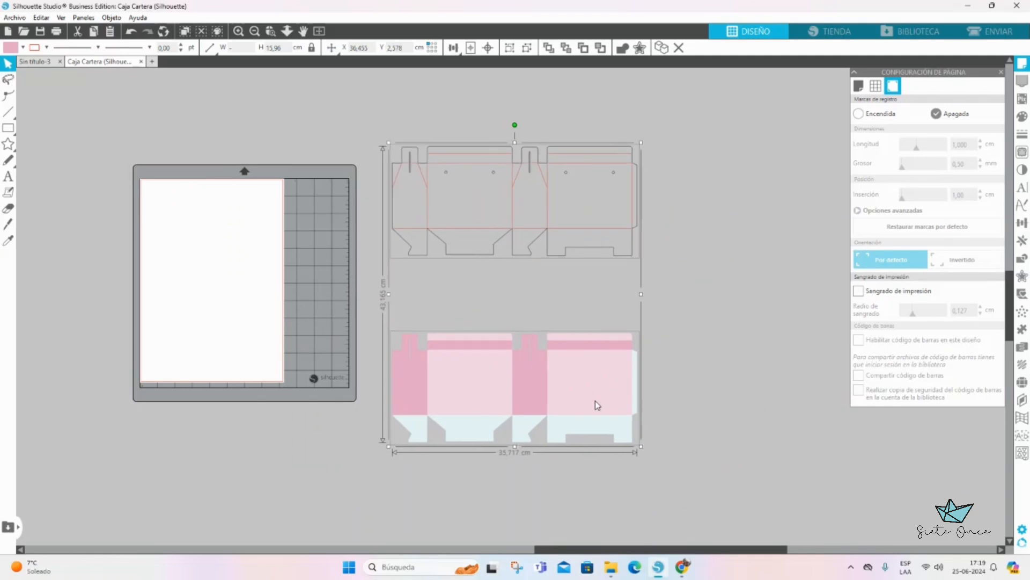
left_click(723, 320)
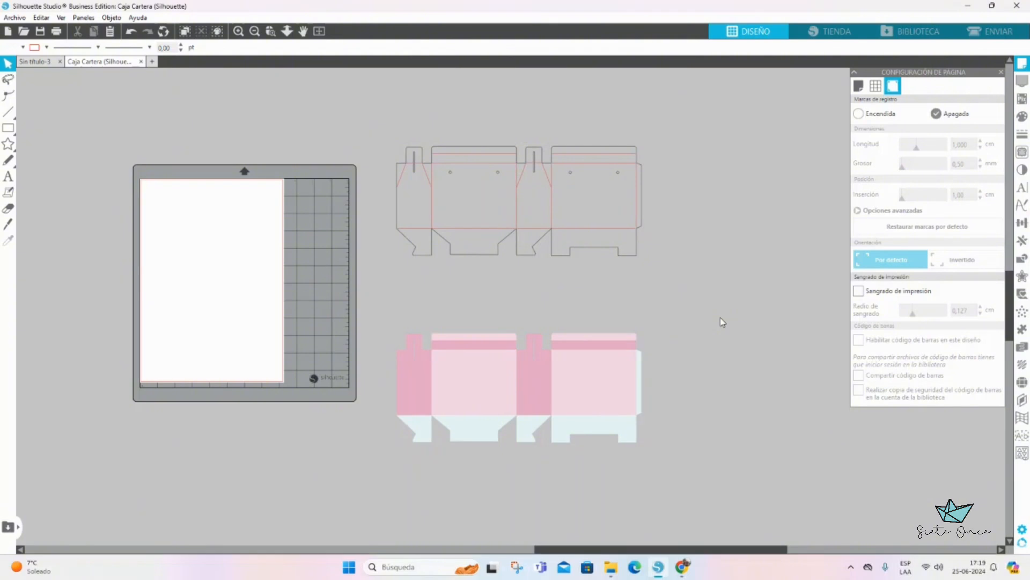
- Try placing the cut-line template on the opposite side of the cutting mat, and undo its moves
left_click_drag(667, 121, 554, 303)
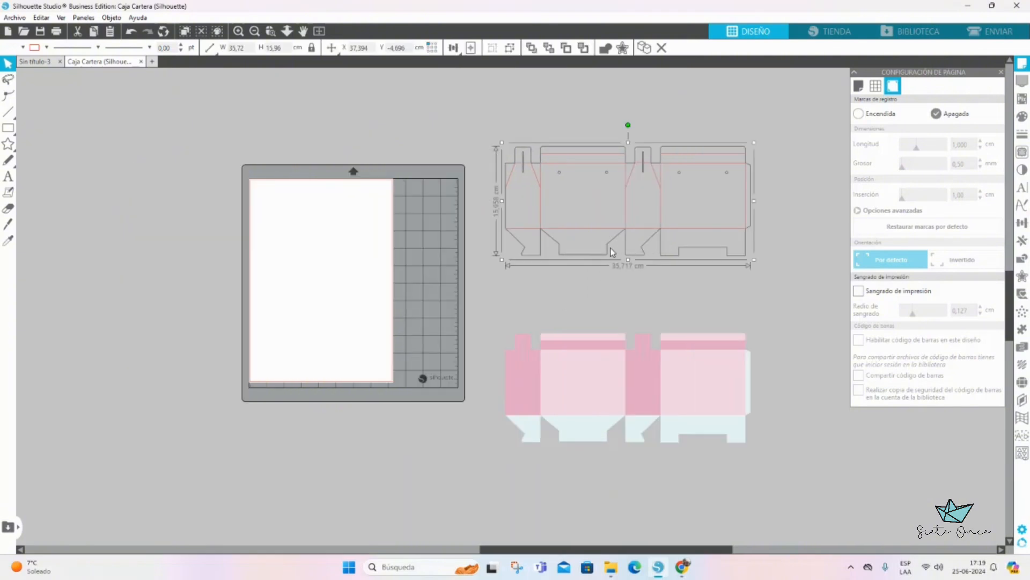
left_click_drag(610, 247, 69, 393)
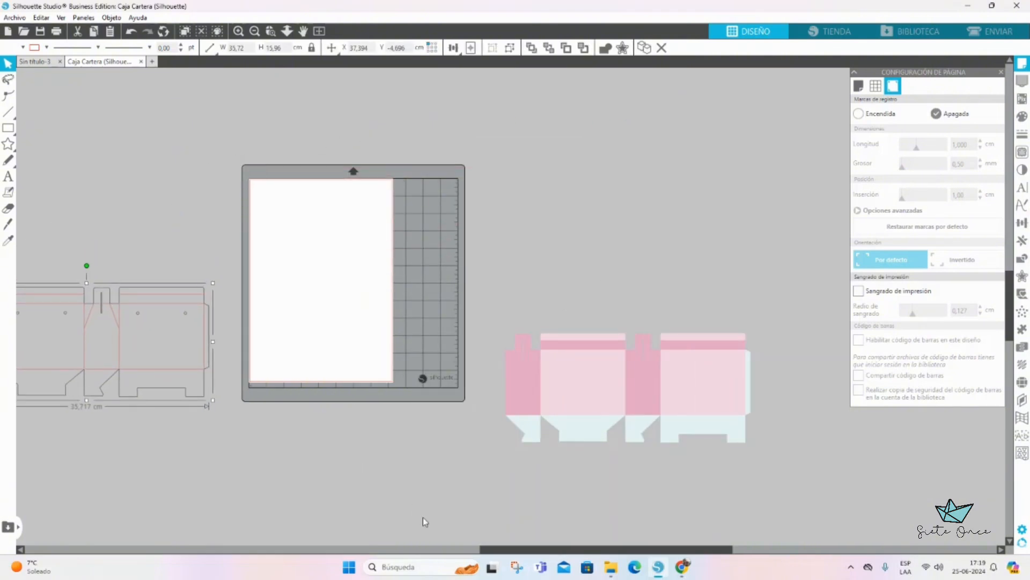
left_click_drag(510, 550, 452, 549)
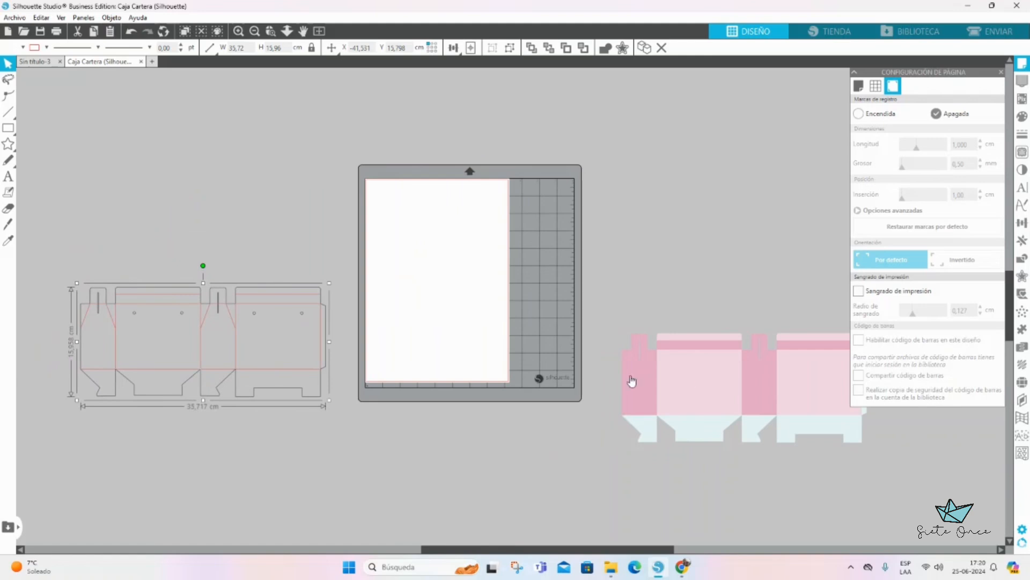
left_click_drag(320, 324, 303, 274)
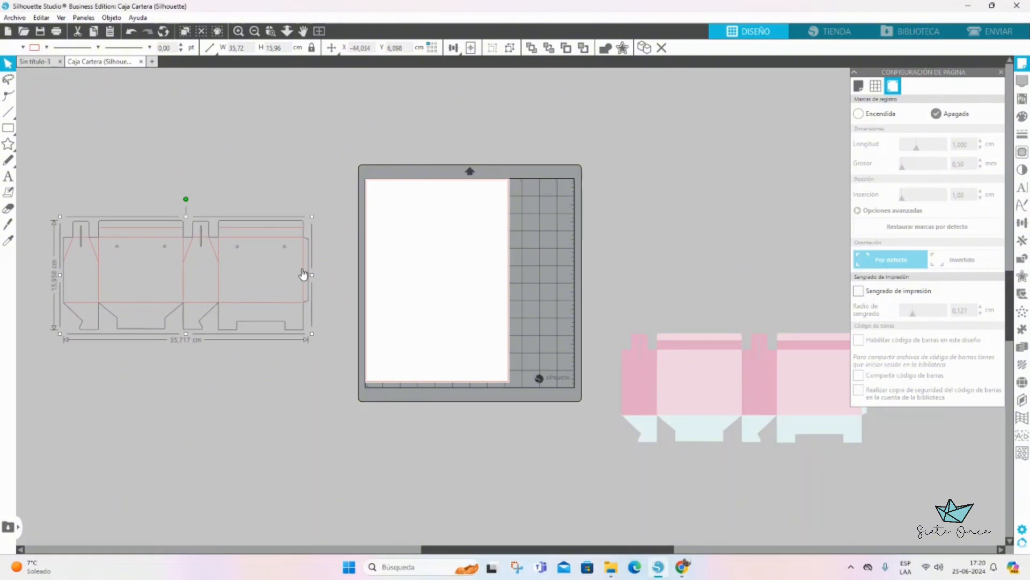
key("i")
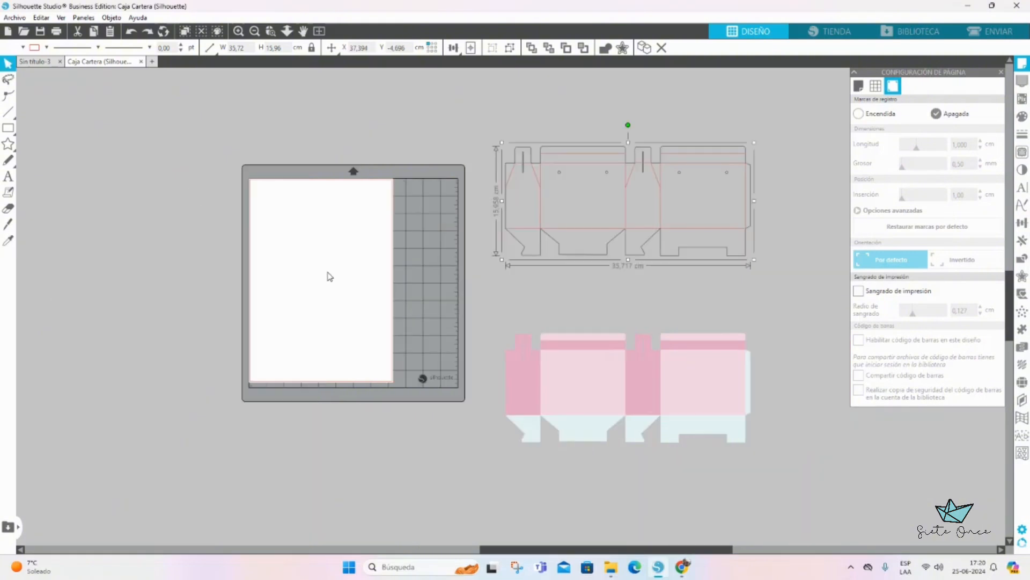
left_click_drag(555, 555, 568, 553)
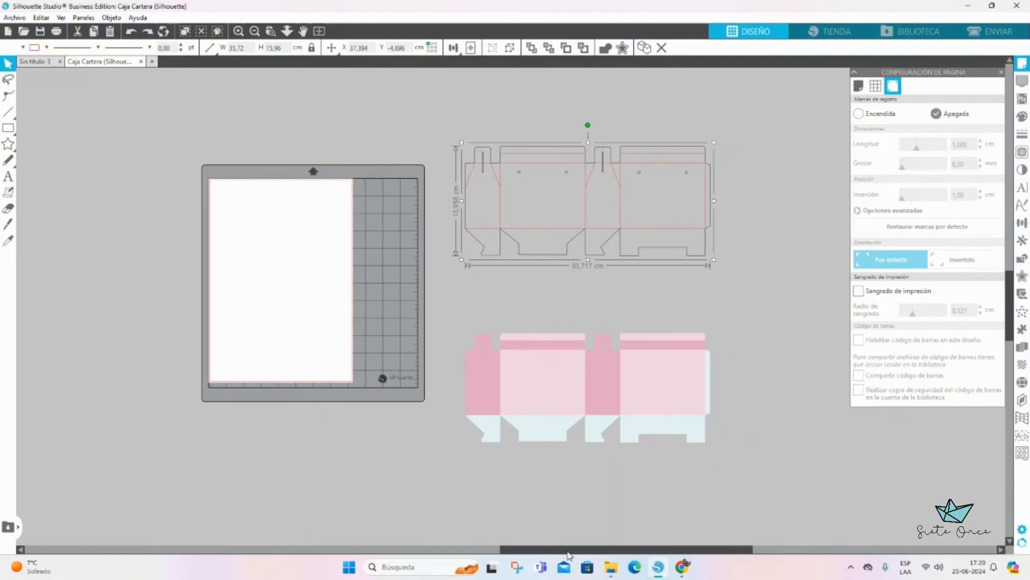
- Ungroup the pink design-layer template into its individual pieces
left_click(584, 359)
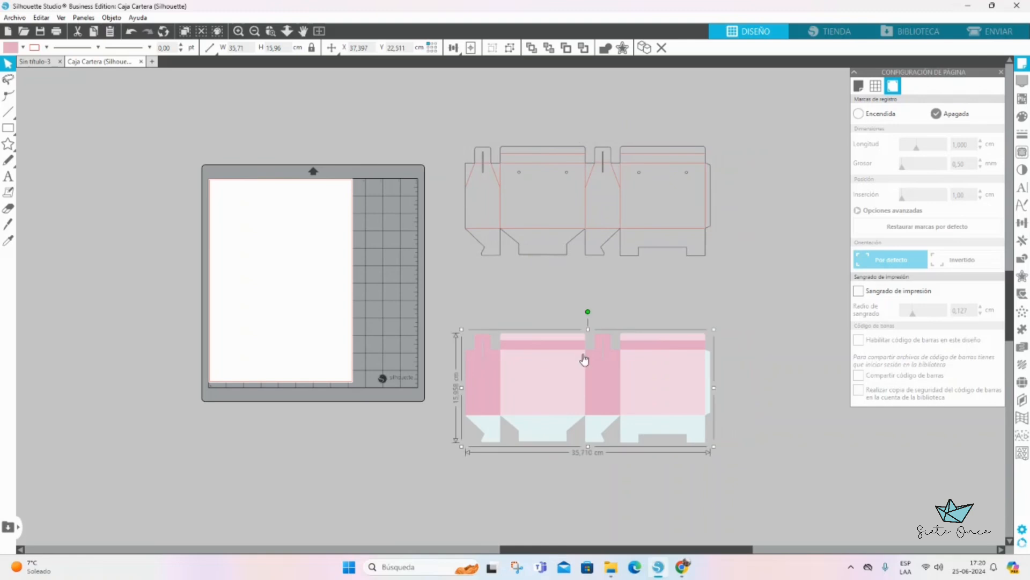
right_click(612, 380)
left_click(666, 339)
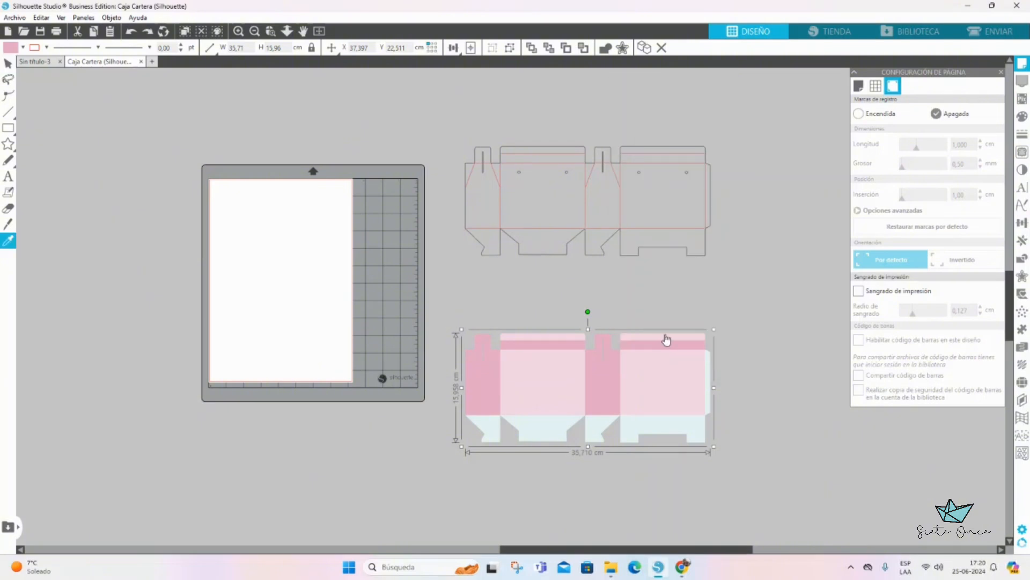
left_click(666, 377)
left_click(671, 375)
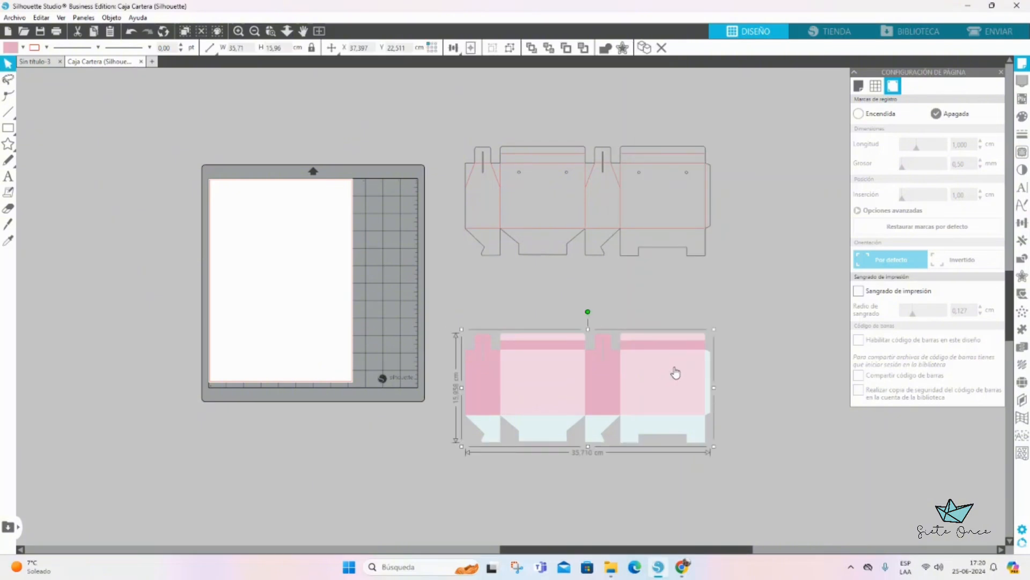
right_click(562, 395)
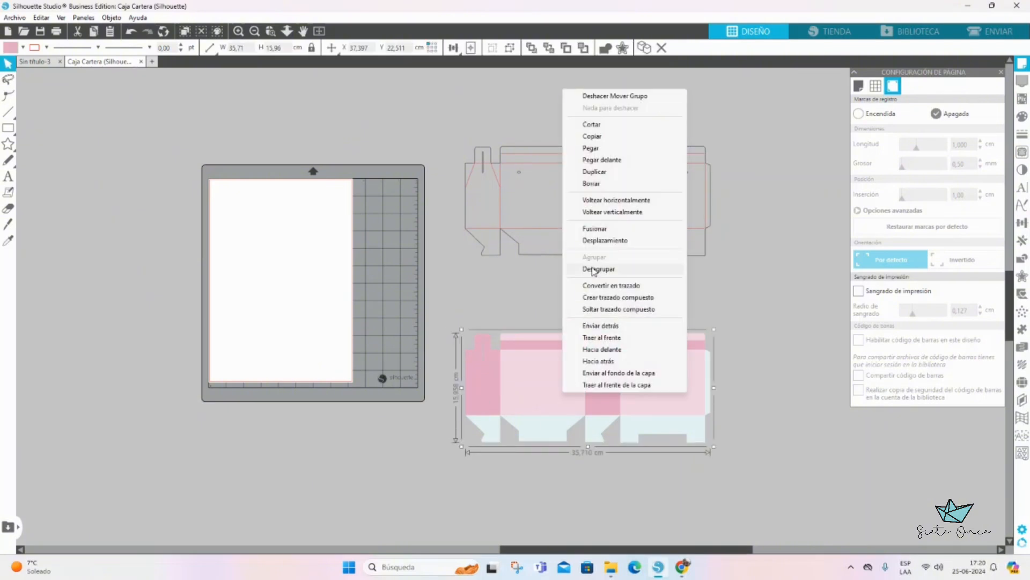
left_click(594, 269)
- Select several design-layer pieces one by one to check that each can be picked separately
left_click(587, 306)
left_click(540, 351)
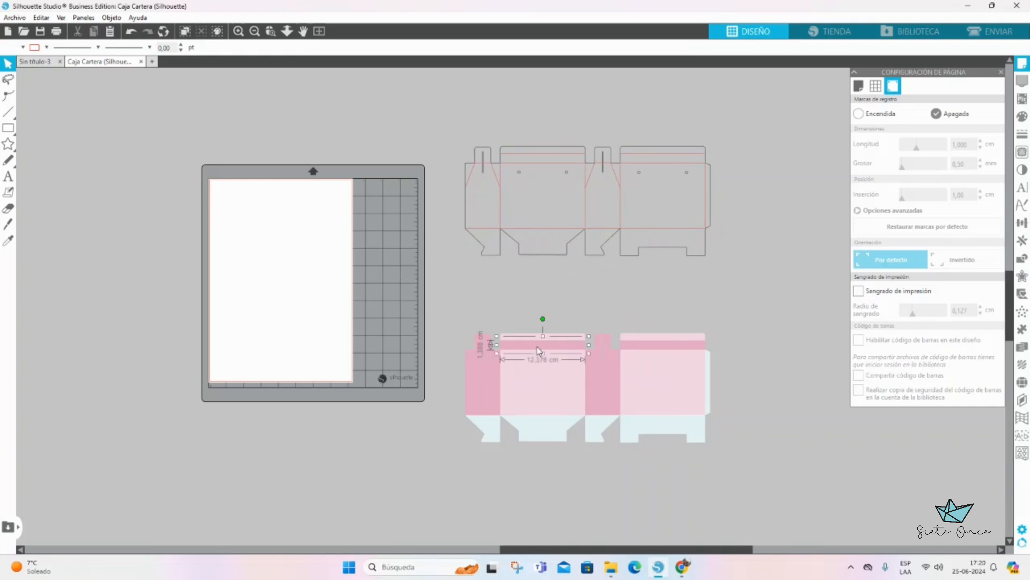
left_click(525, 370)
left_click(493, 375)
left_click(514, 339)
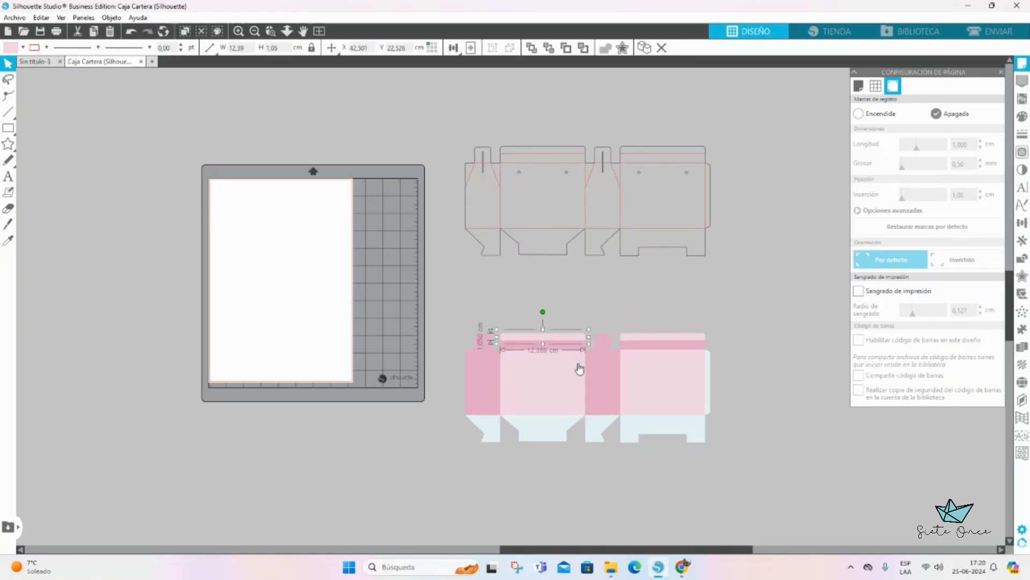
left_click_drag(523, 337, 643, 336)
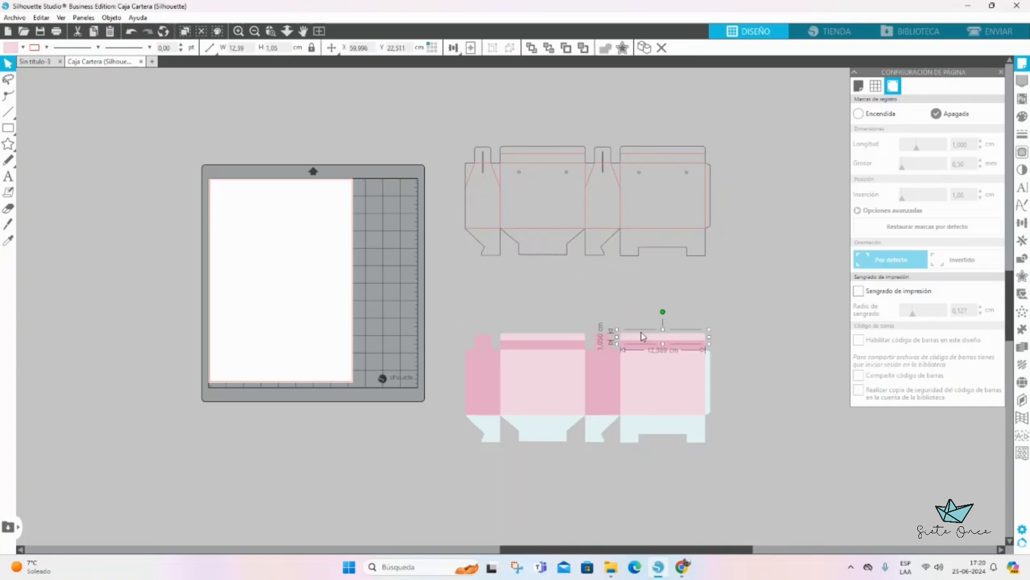
- Fill the right large panel with the multicoloured diamond pattern and the side panel next to it with a green pattern
left_click(653, 399)
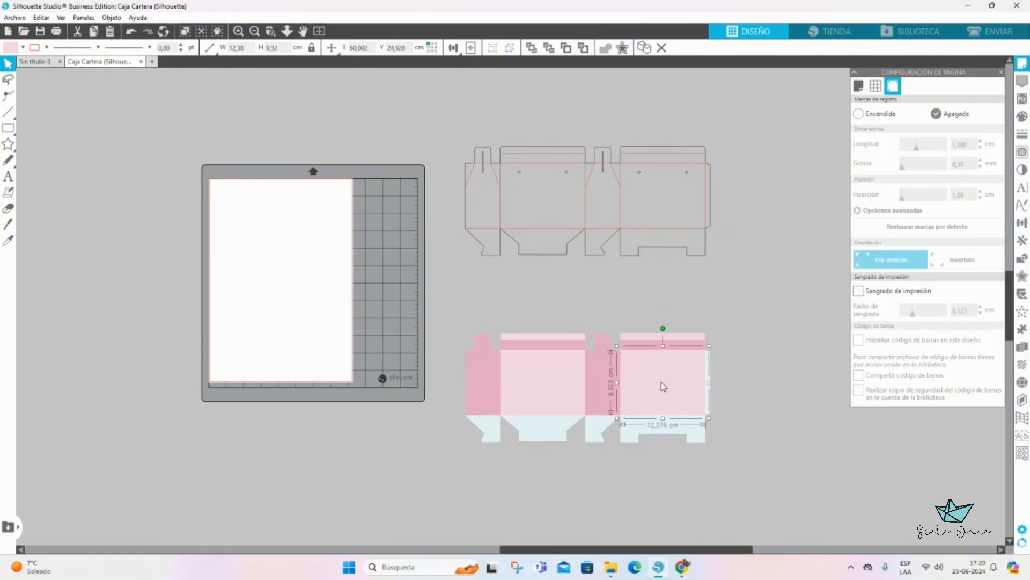
left_click(1022, 117)
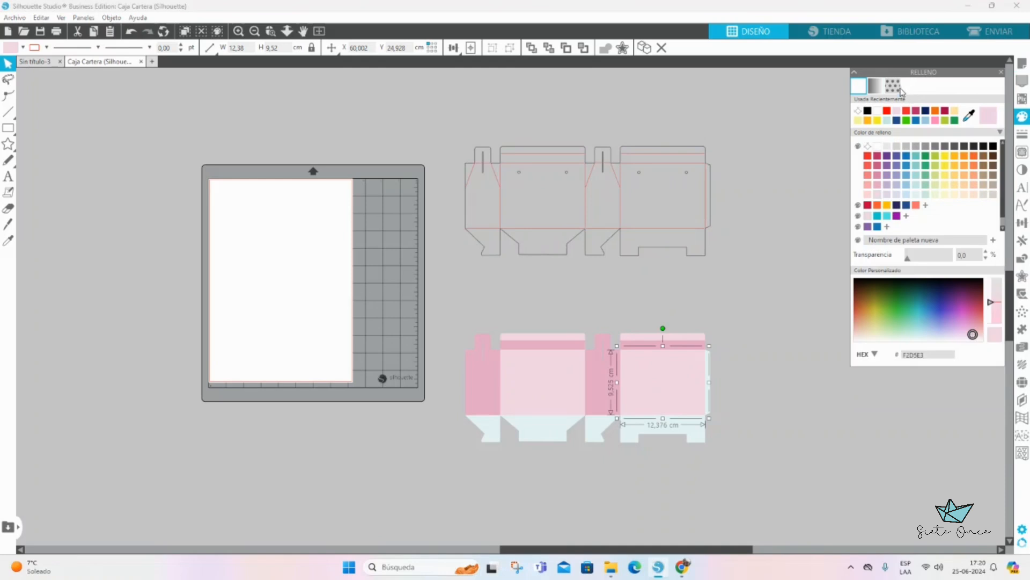
left_click(893, 86)
left_click(916, 186)
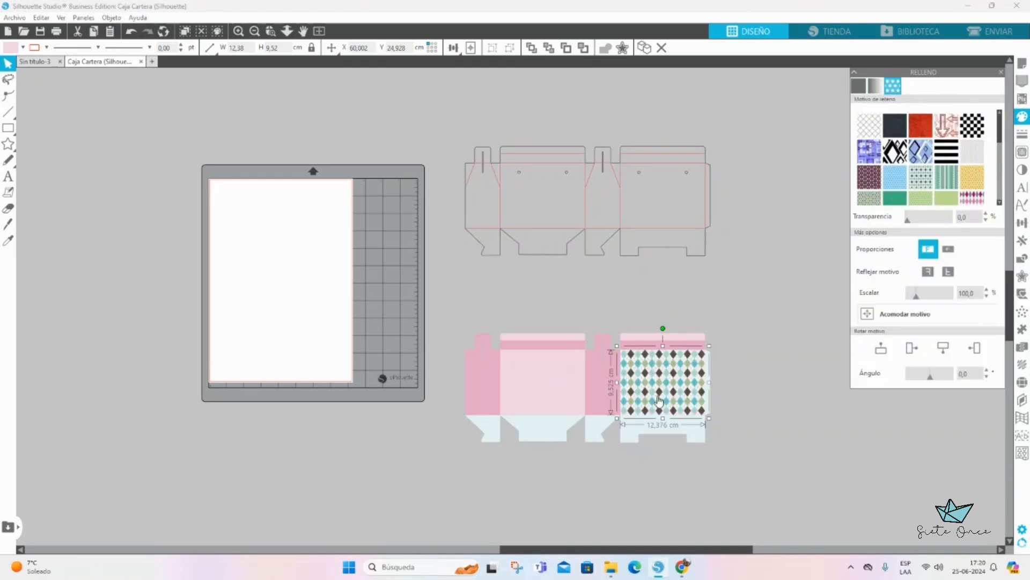
left_click(600, 393)
left_click(947, 201)
- Apply the same diamond pattern to the left large panel and the green pattern to the leftmost side panel
left_click(561, 394)
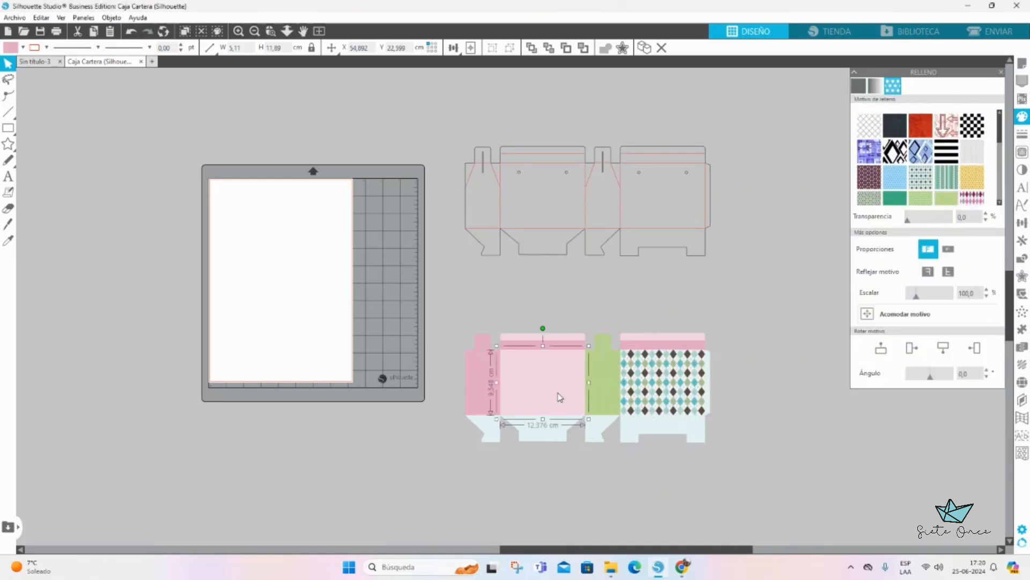
left_click(923, 180)
left_click(476, 396)
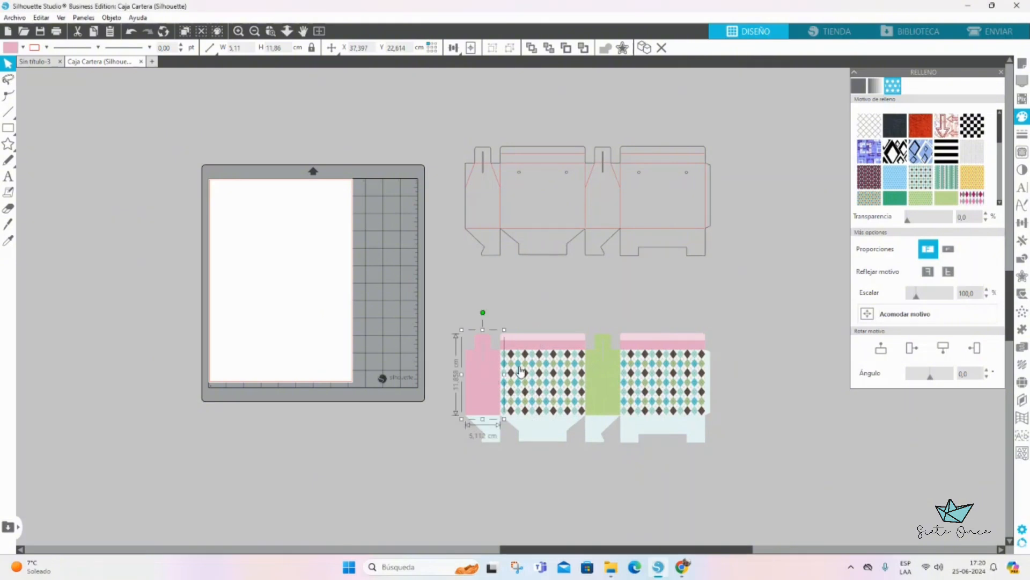
left_click(946, 200)
- Fill the strips directly above both large panels with green and the topmost strips with a green dotted pattern
left_click(542, 345)
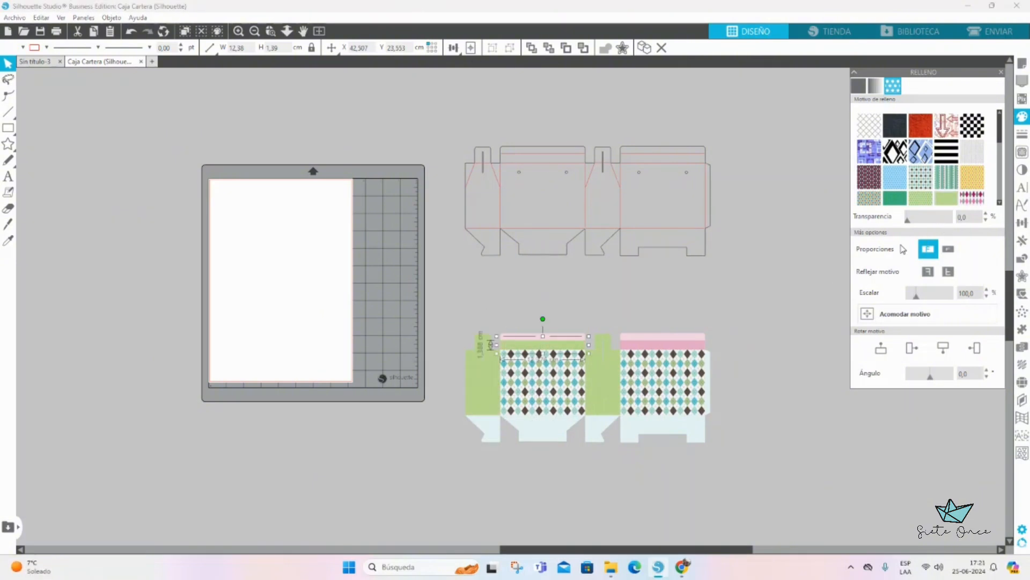
left_click(690, 344)
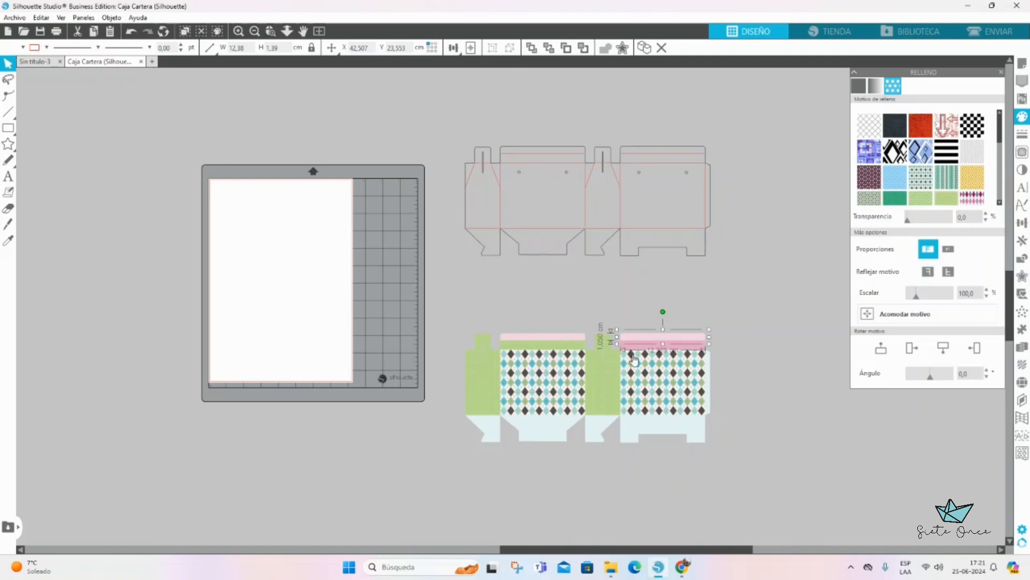
key("Delete")
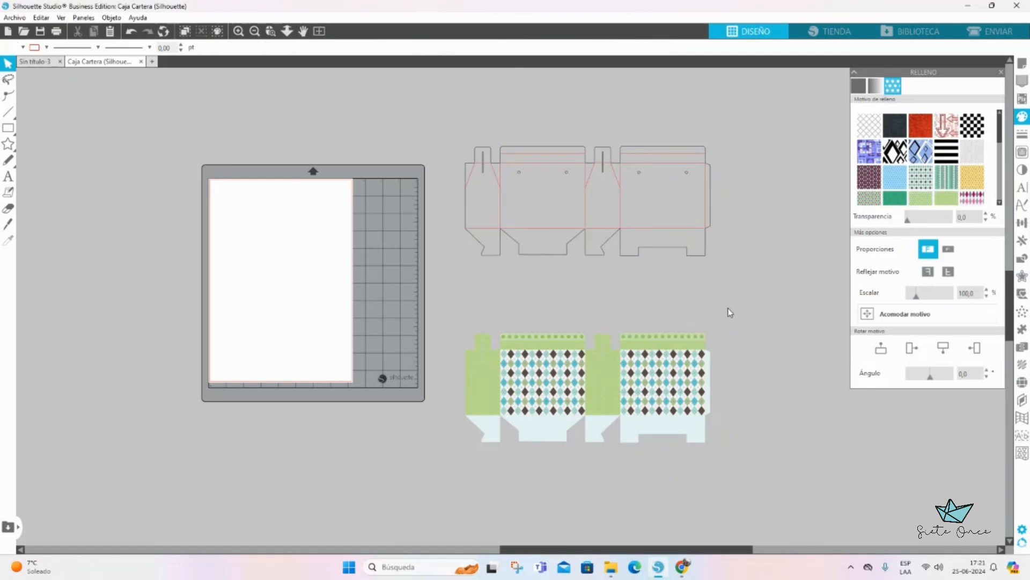
- Group all the patterned design-layer pieces into one object
left_click_drag(730, 302, 467, 467)
right_click(503, 398)
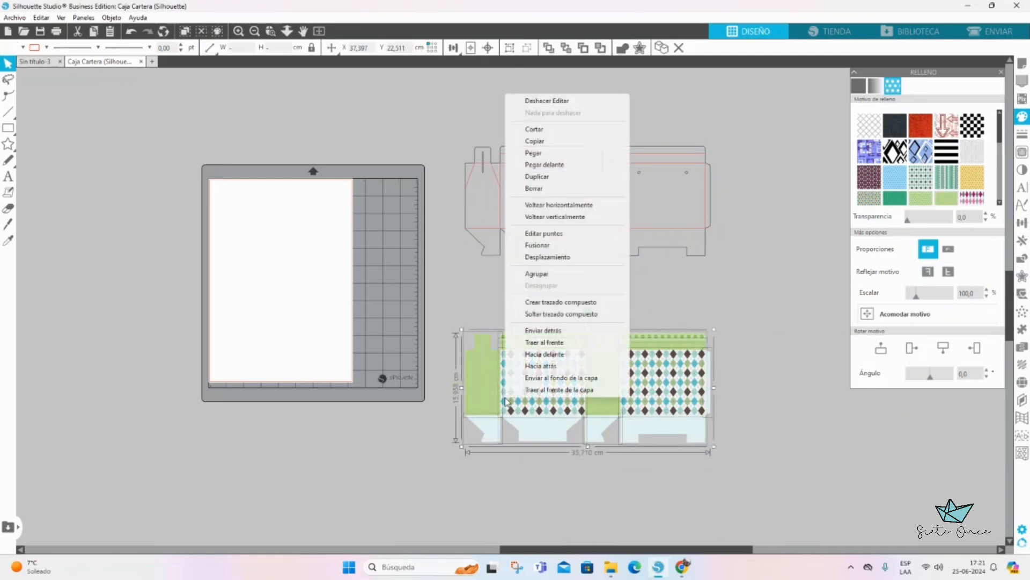
left_click(553, 271)
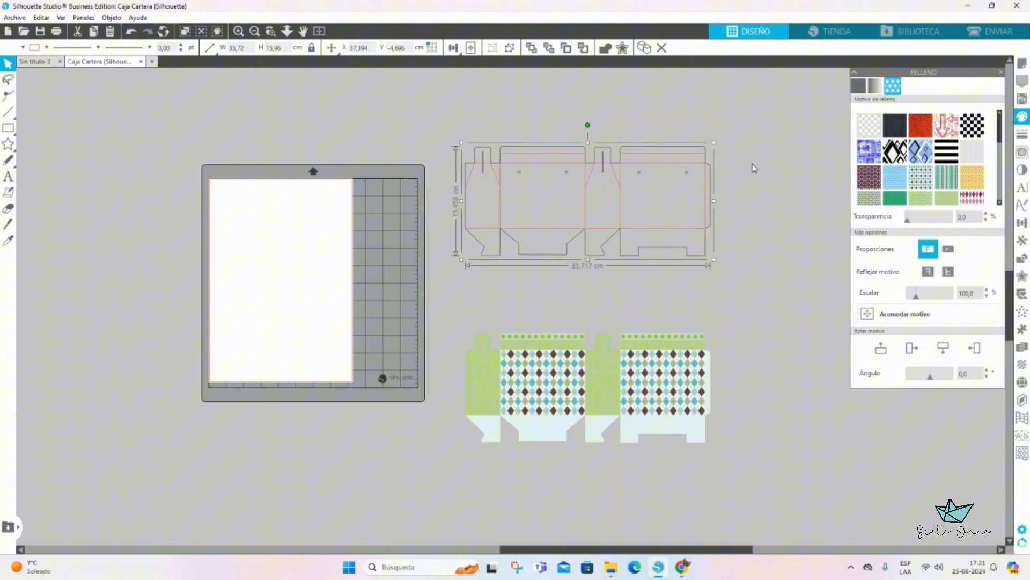
- Centre the grouped patterned layer over the box's cut lines, and shift the combined box slightly on the canvas
left_click_drag(753, 149, 455, 459)
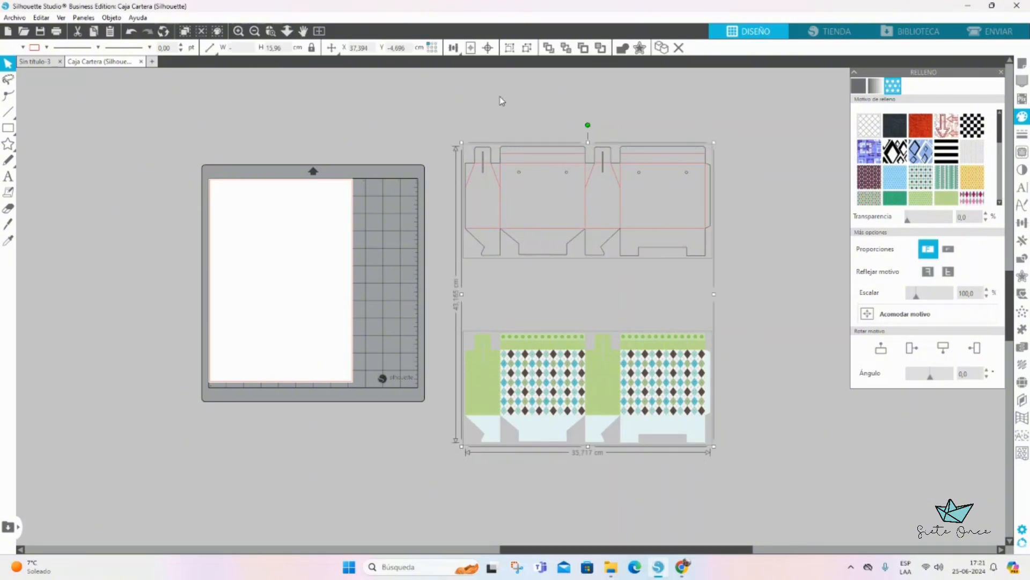
left_click(489, 48)
left_click(671, 196)
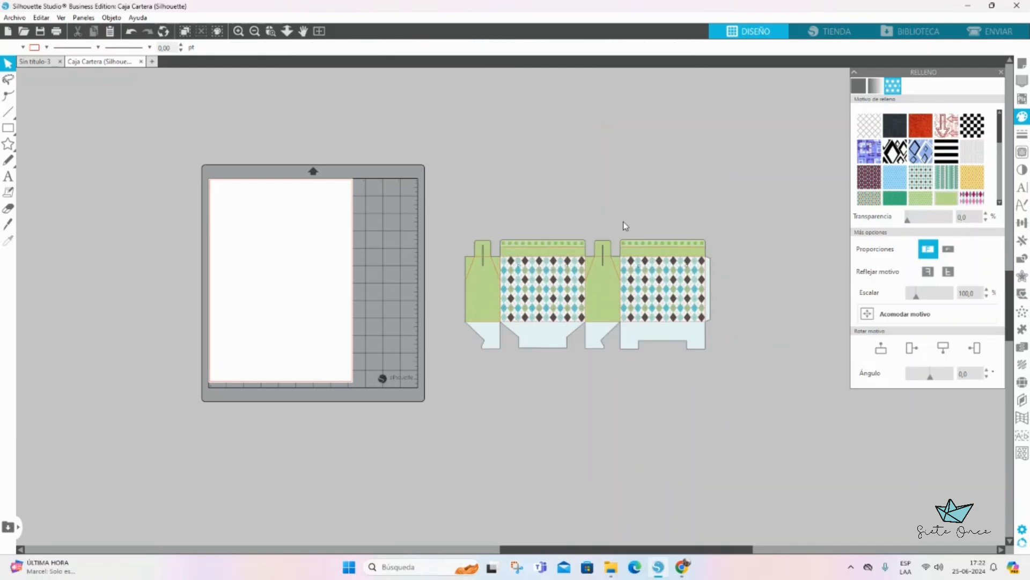
left_click_drag(746, 217, 450, 366)
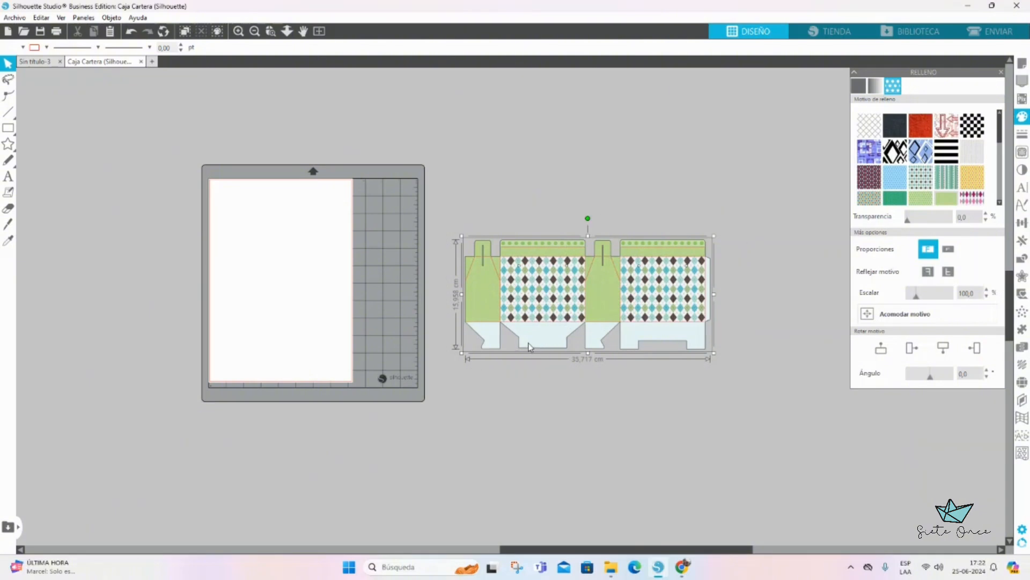
mouse_move(553, 323)
left_mouse_down()
mouse_move(512, 327)
mouse_move(578, 324)
mouse_move(557, 319)
left_mouse_up()
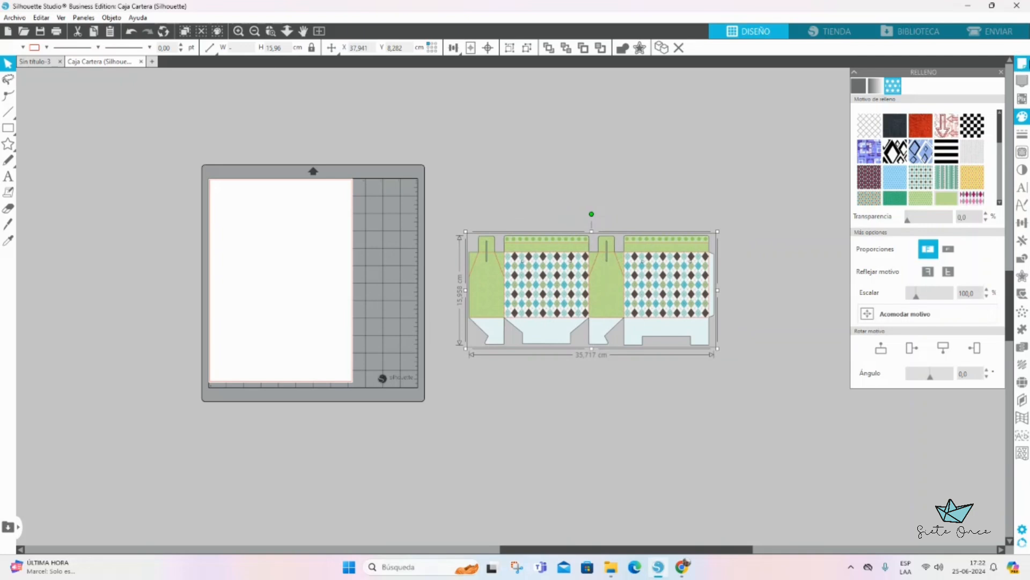
- Turn on the registration marks in the page setup
left_click(1023, 63)
left_click(893, 86)
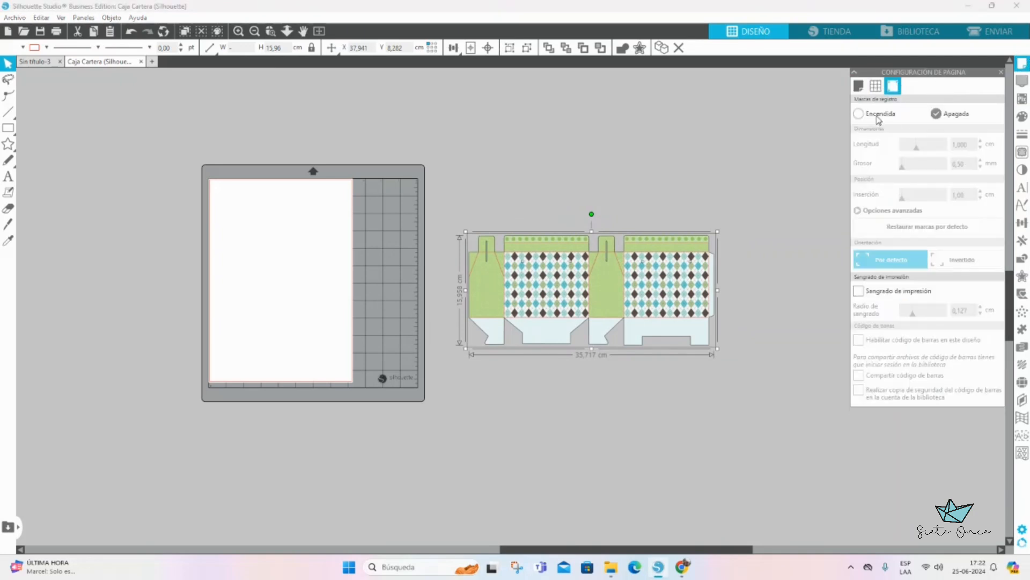
left_click(878, 117)
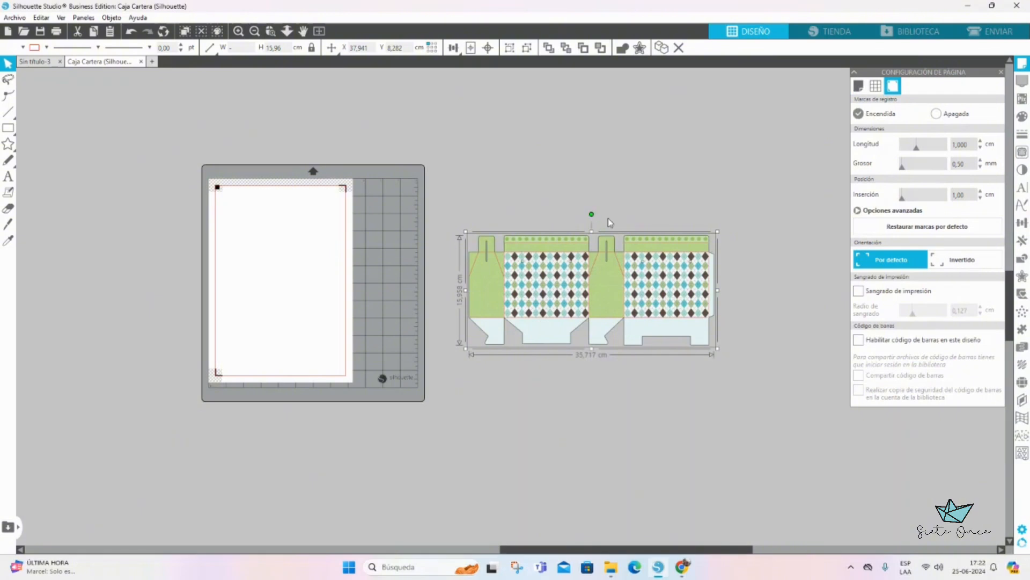
- Rotate the combined box 90° and scale it down to about 26.63 × 11.90 cm inside the page's registration marks
left_click_drag(609, 218, 667, 289)
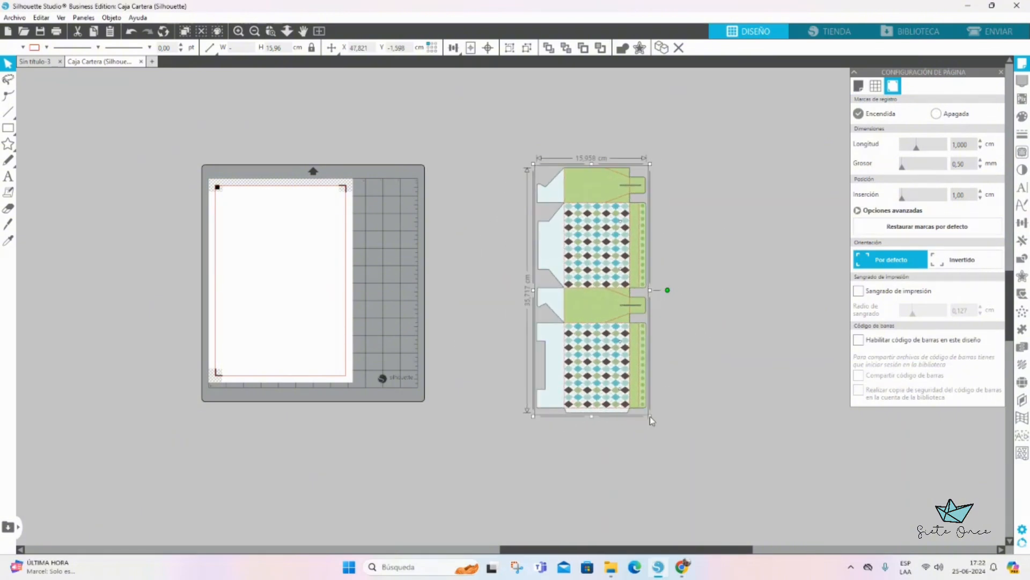
left_click_drag(649, 416, 624, 360)
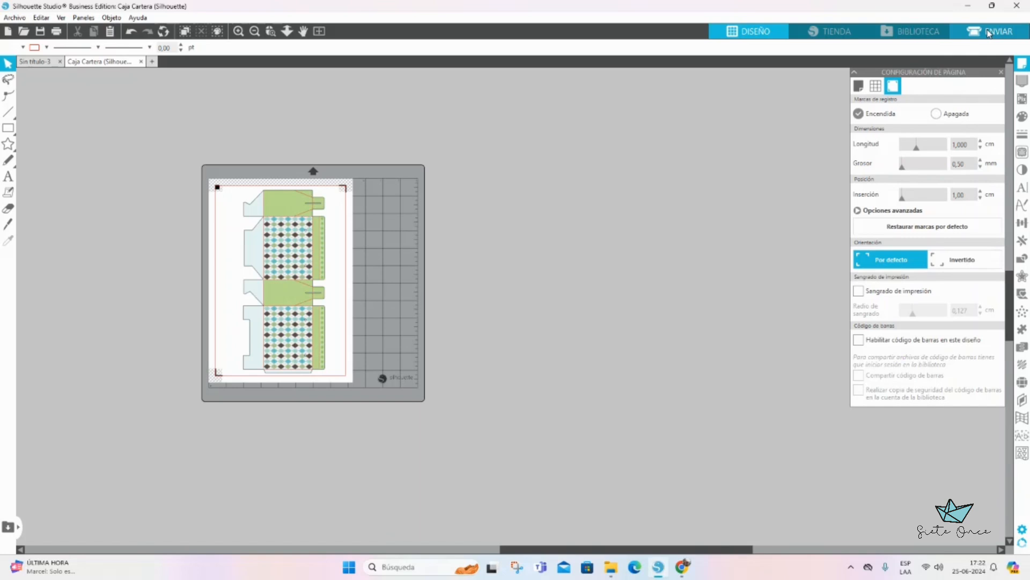
- Set the send actions by line colour, with Marcar for the red lines and Cortar for the black lines
left_click(989, 33)
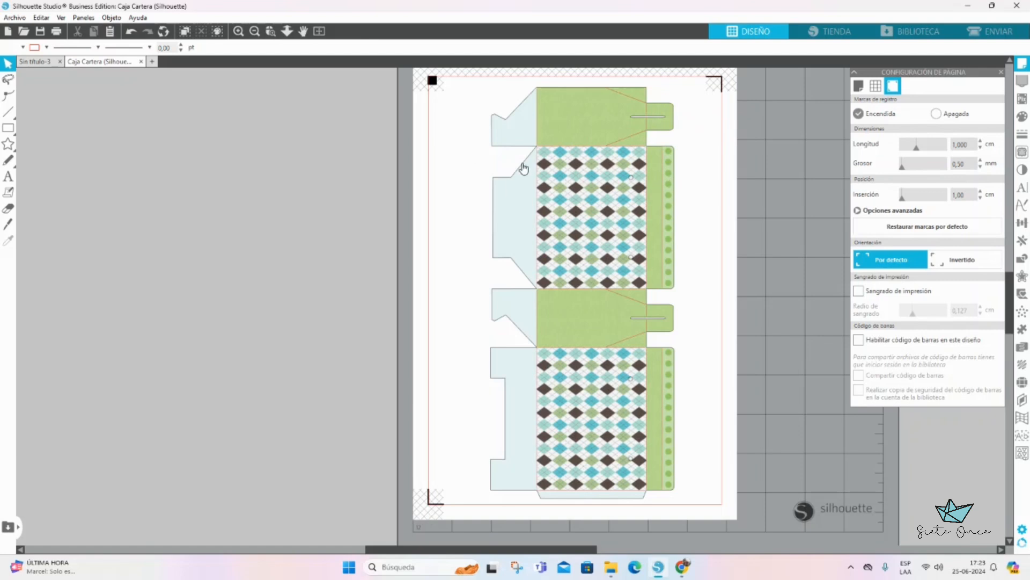
left_click(995, 33)
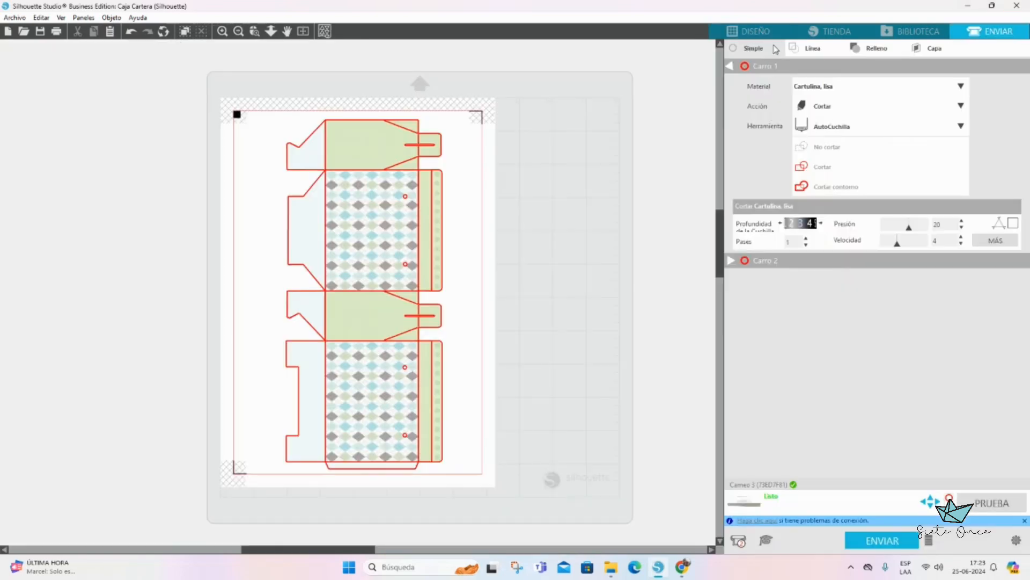
left_click(812, 50)
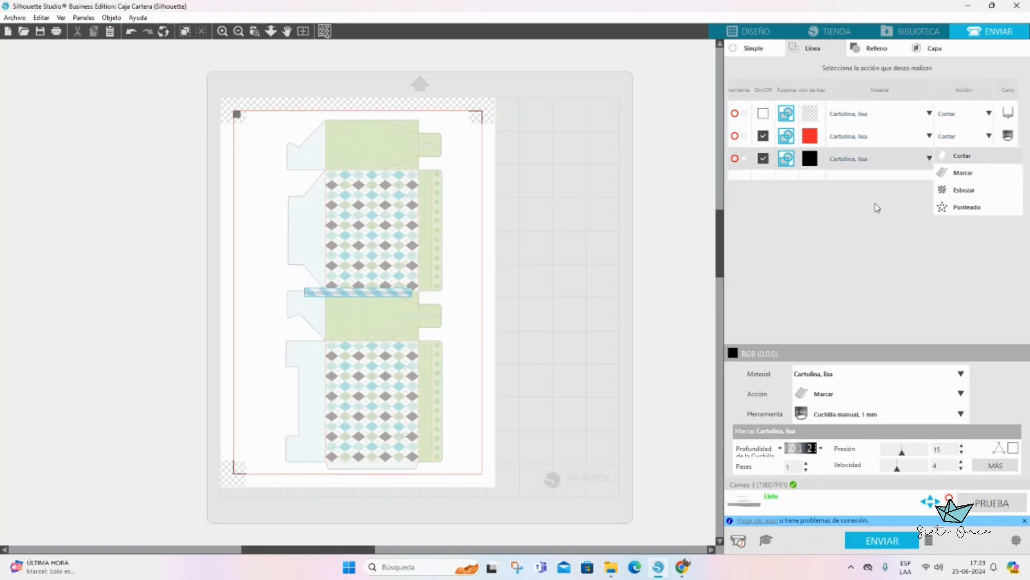
left_click(958, 168)
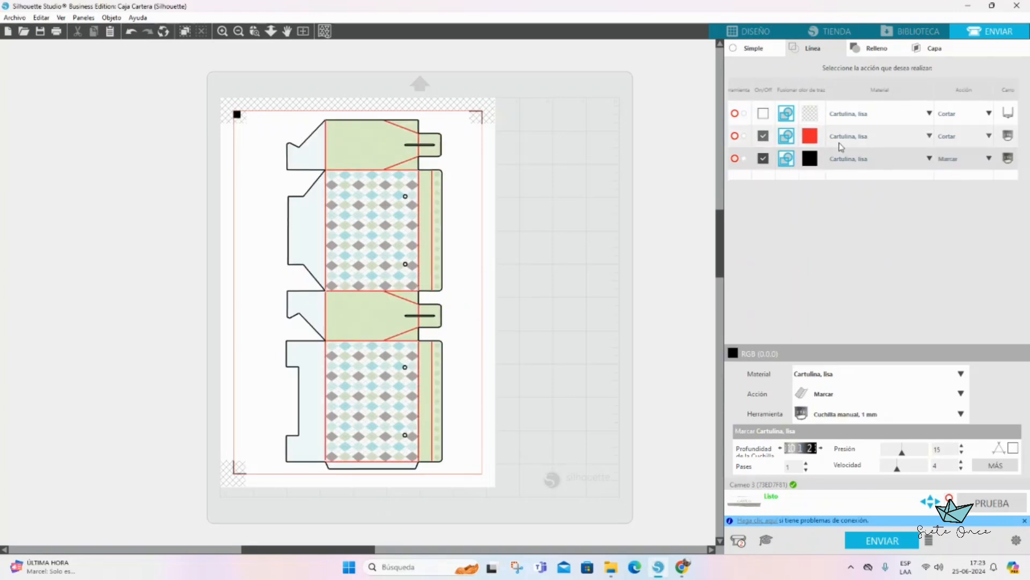
left_click(988, 136)
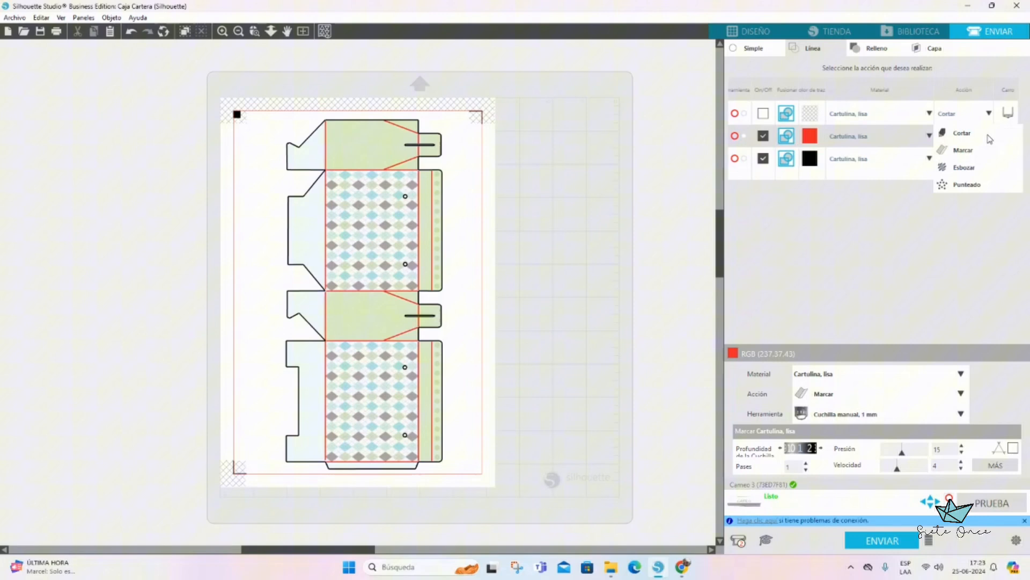
left_click(964, 151)
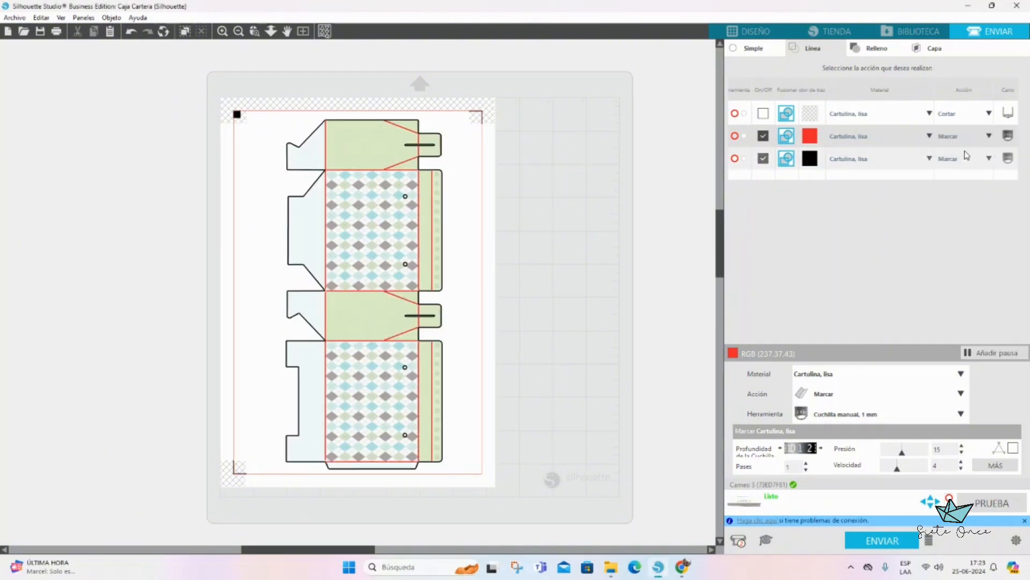
left_click(989, 160)
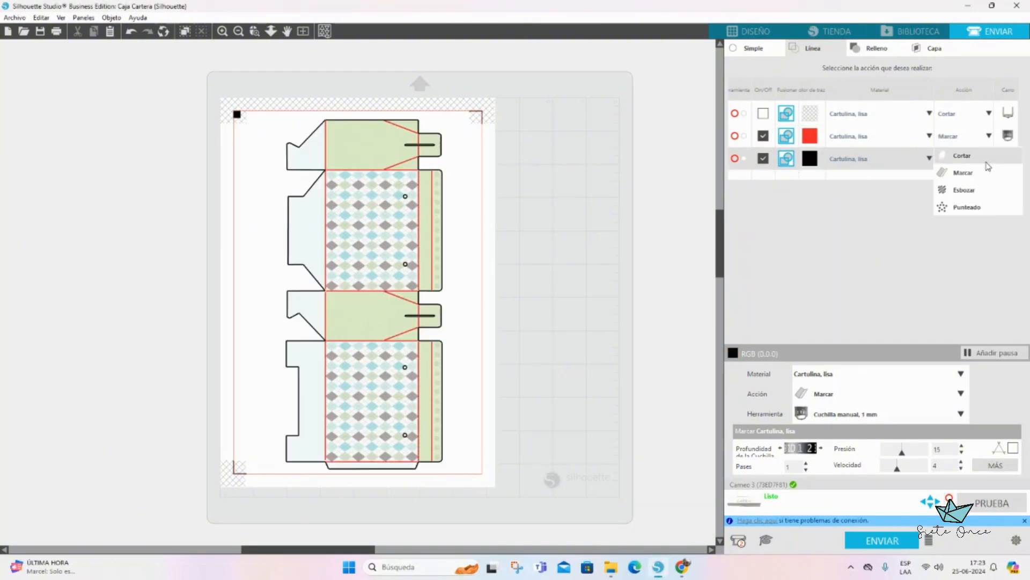
left_click(960, 157)
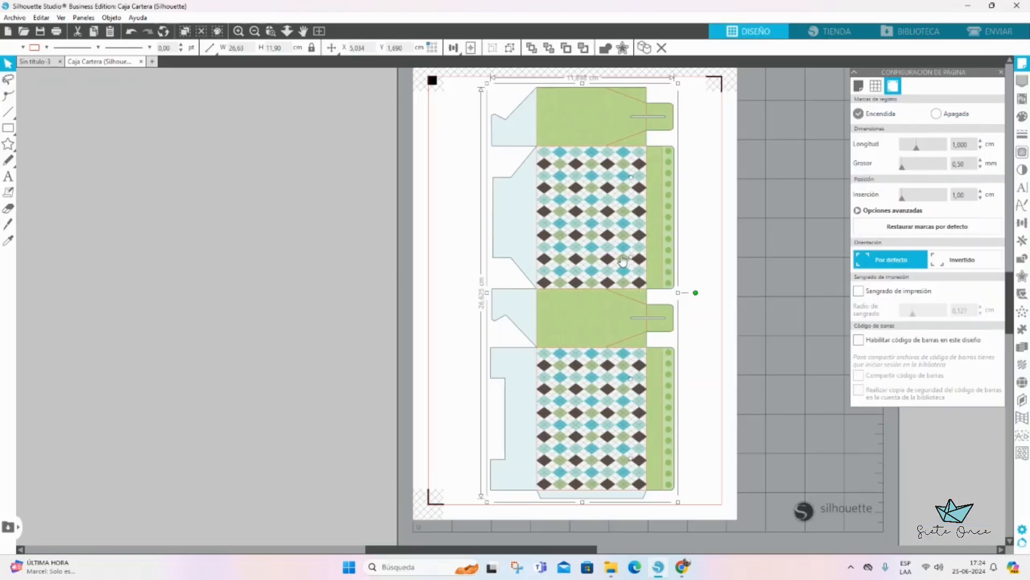
- Make the patterned layer's line colour transparent and centre the layer back over the cut lines on the page
left_click_drag(621, 261, 325, 274)
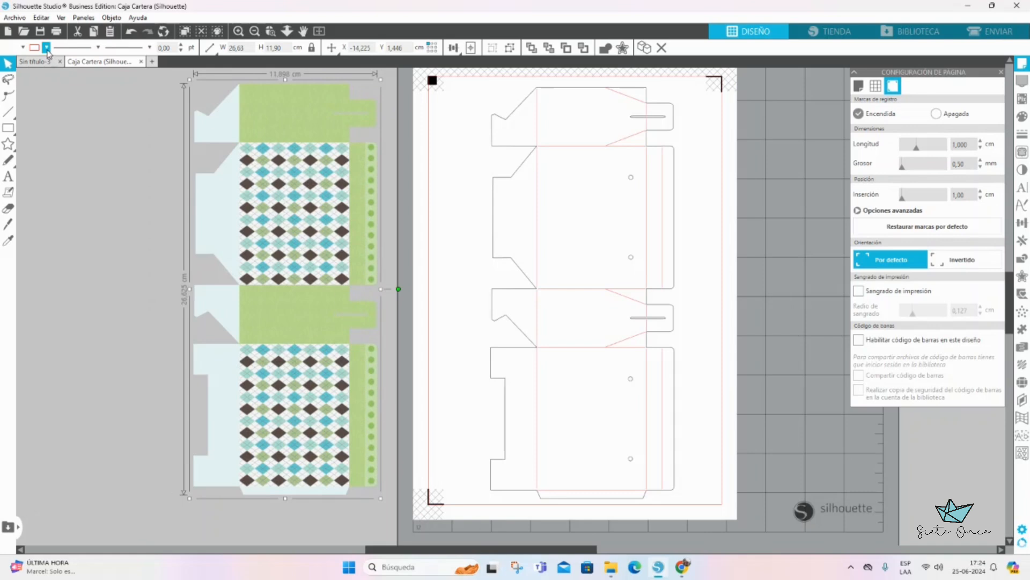
left_click(47, 48)
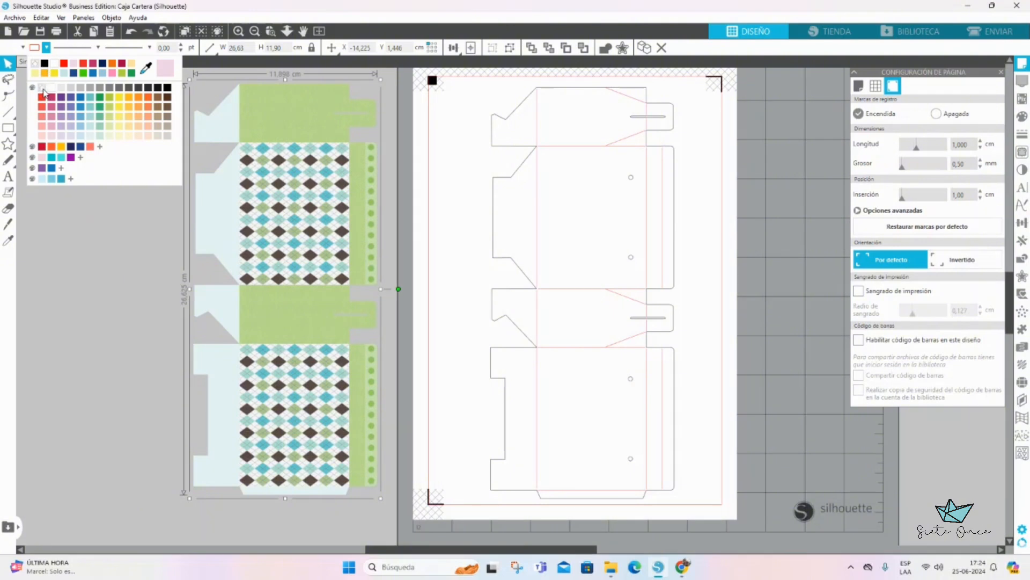
left_click(45, 94)
left_click_drag(248, 294, 566, 293)
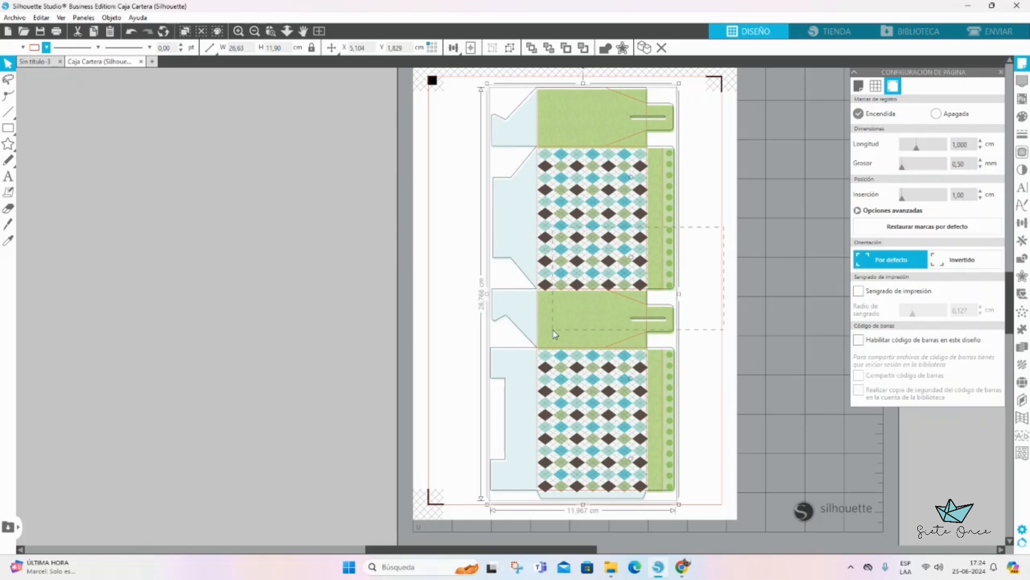
left_click_drag(553, 330, 552, 331)
left_click(488, 47)
- Reposition the box's cut lines on the empty canvas beside the page and ungroup them
left_click_drag(571, 239, 571, 239)
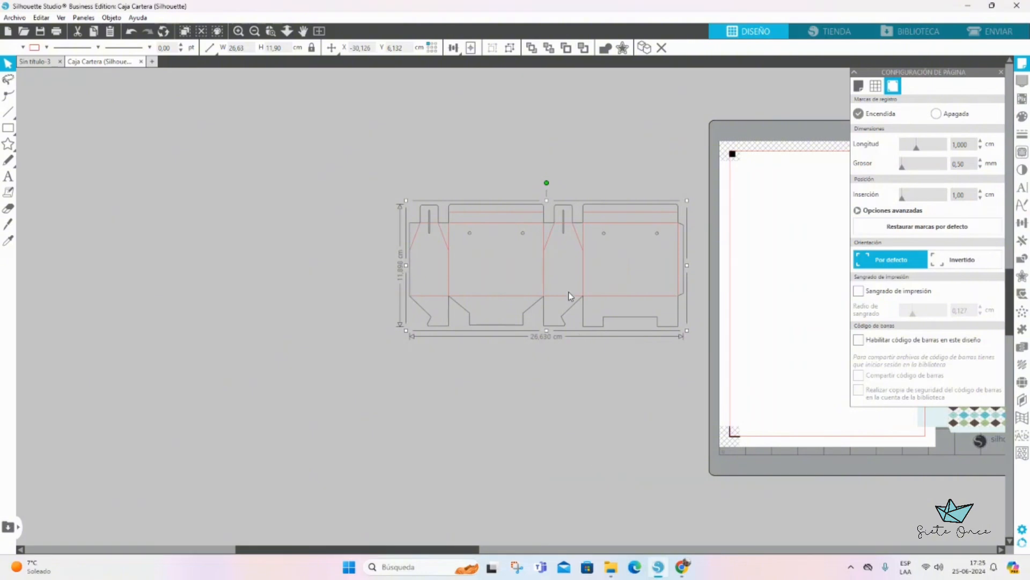
left_click_drag(571, 301, 554, 299)
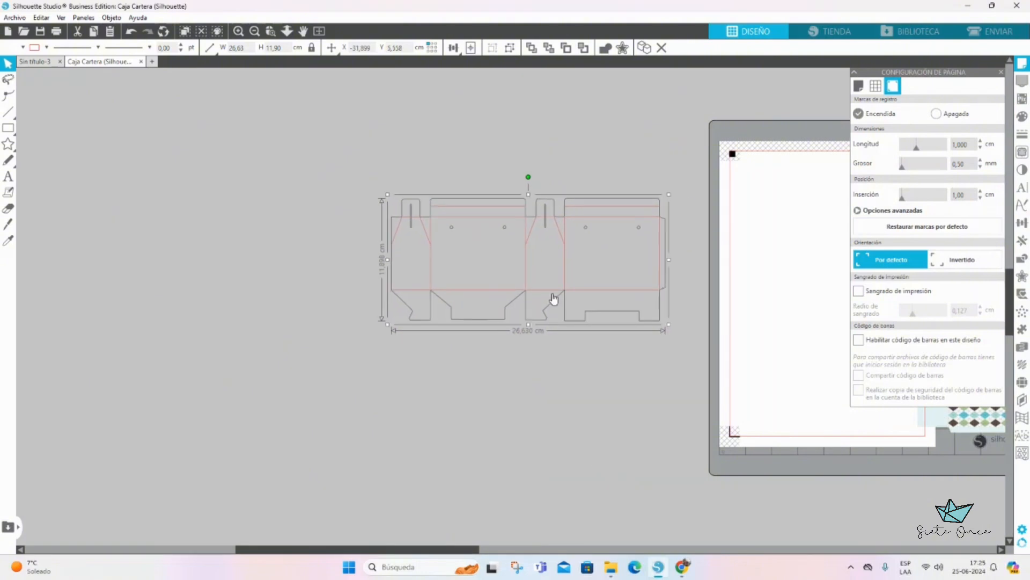
right_click(554, 299)
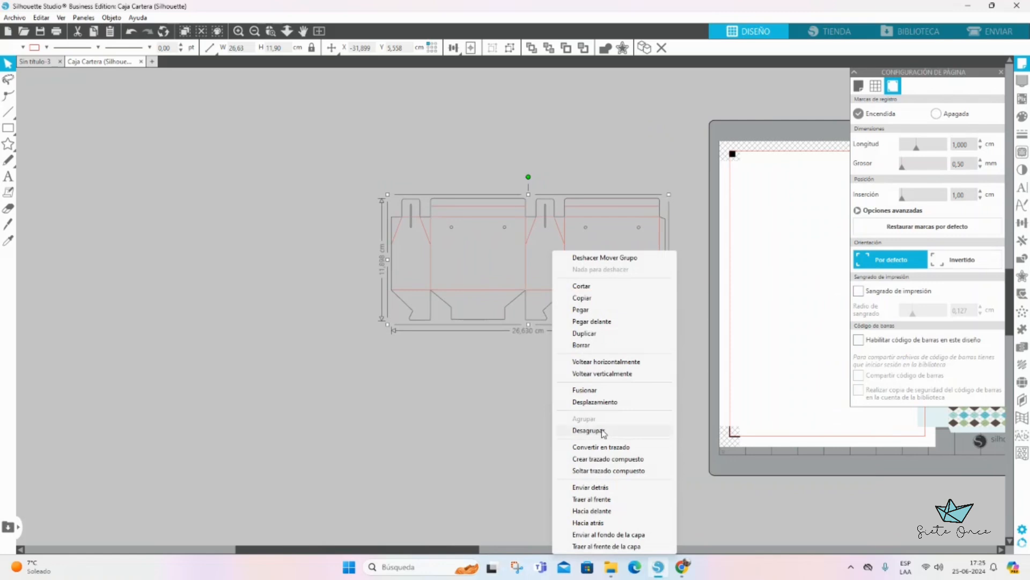
left_click(604, 429)
left_click(681, 333)
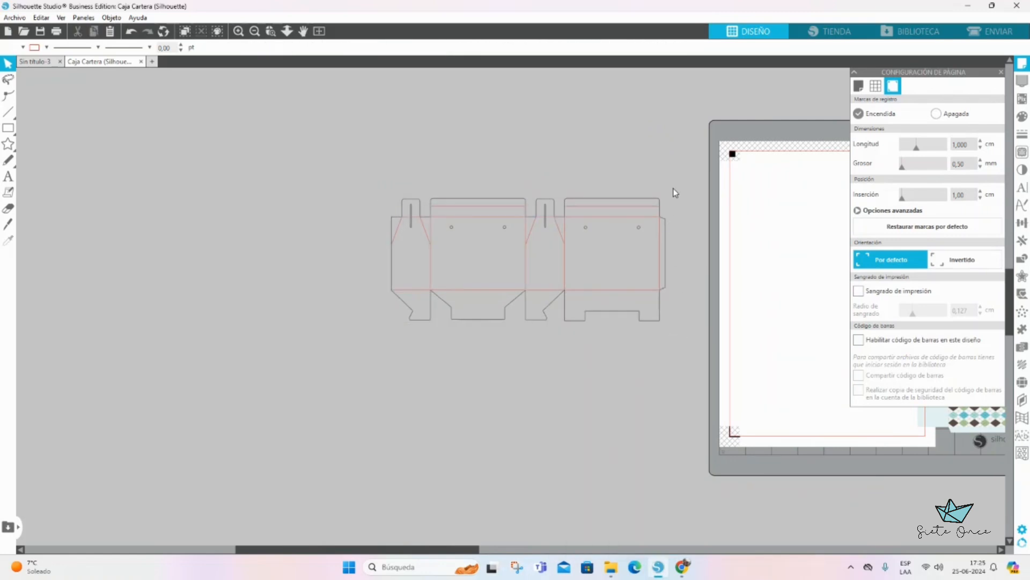
- Apply a dashed line style to only the red fold lines of the box, leaving the outline out of the selection
left_click_drag(673, 188, 373, 325)
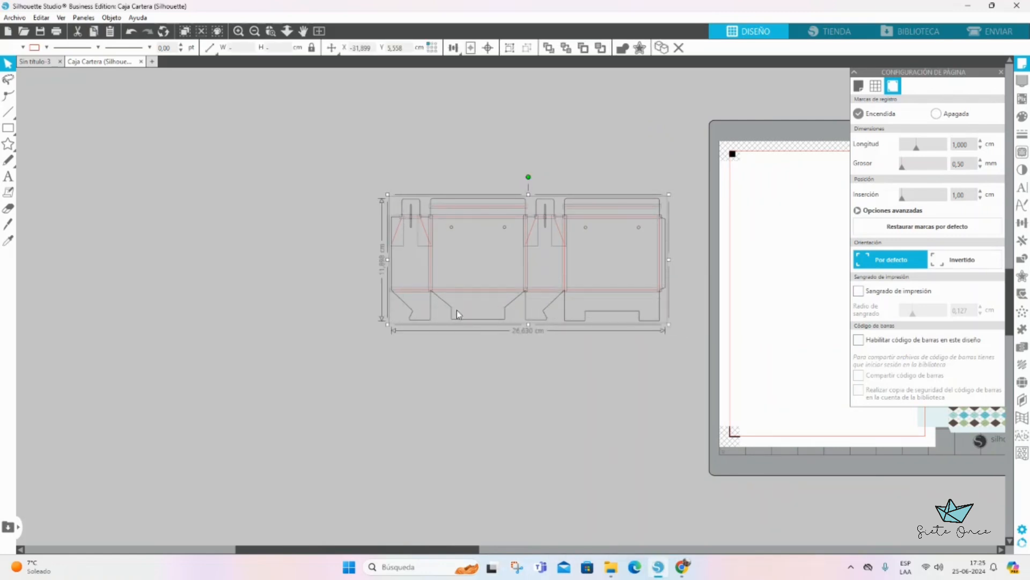
left_click(466, 324)
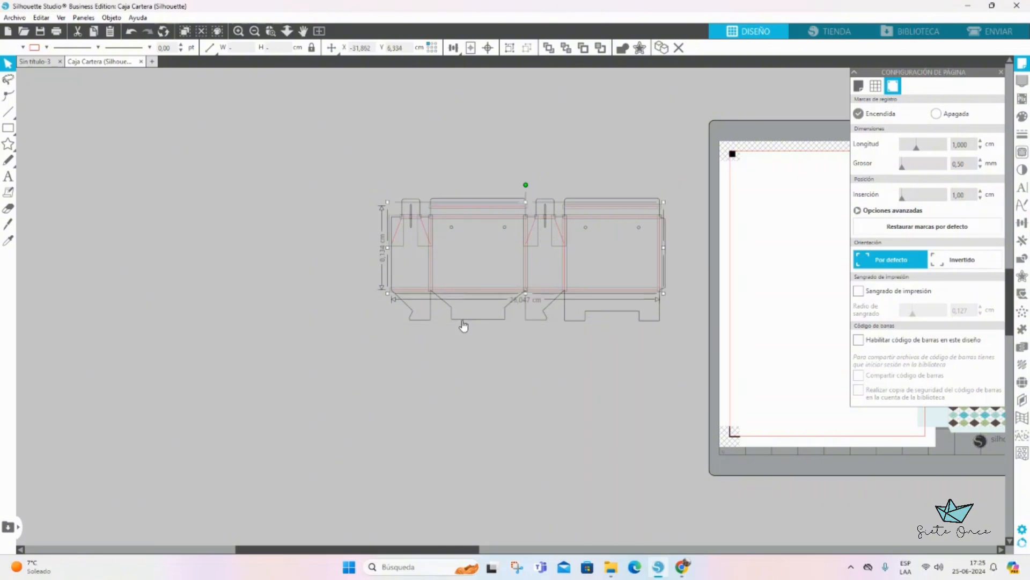
left_click(132, 50)
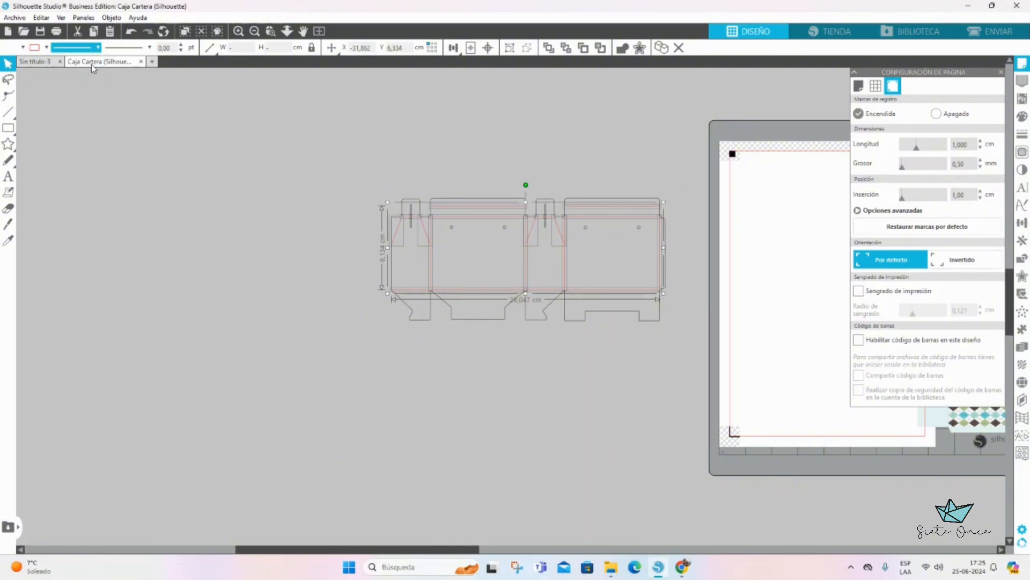
left_click(87, 99)
left_click(341, 152)
- Group the dashed fold lines with the box outline
left_click(239, 33)
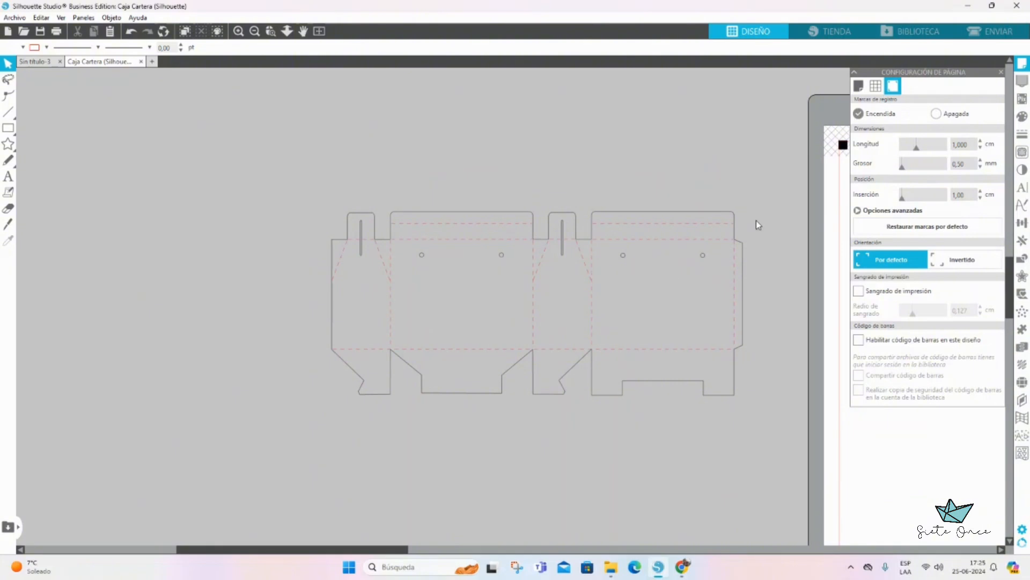
left_click_drag(763, 203, 243, 418)
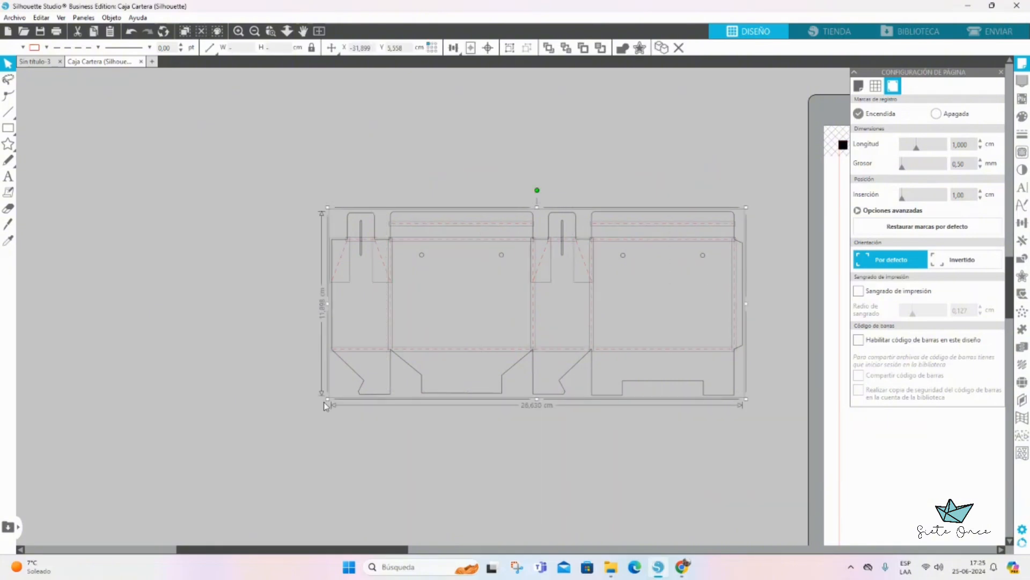
right_click(342, 422)
left_click(395, 302)
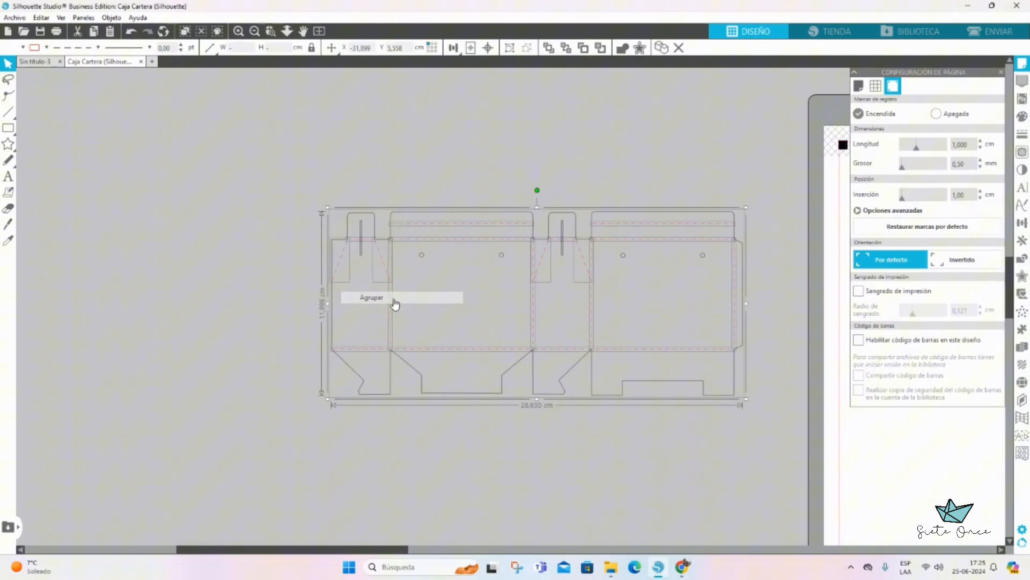
- Bring the patterned layer below the dashed cut lines and centre the two groups on each other
left_click(255, 31)
left_click(254, 32)
left_click_drag(816, 325, 500, 421)
left_click_drag(570, 421, 505, 298)
left_click(505, 297, "shift")
left_click(471, 48)
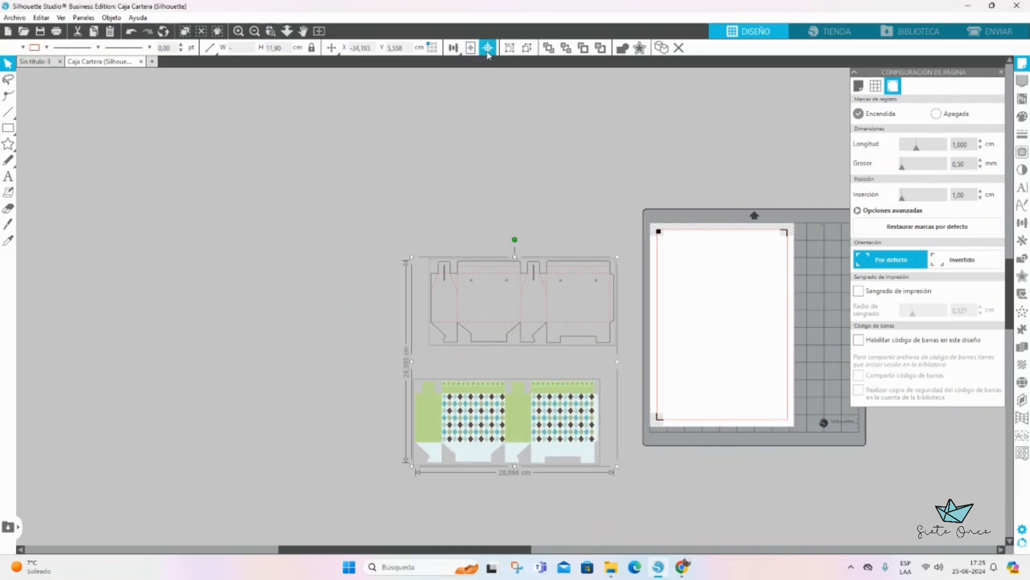
- Rotate the realigned box 90° and place it on the page within the registration marks
left_click_drag(513, 299, 576, 362)
left_click_drag(526, 391, 720, 367)
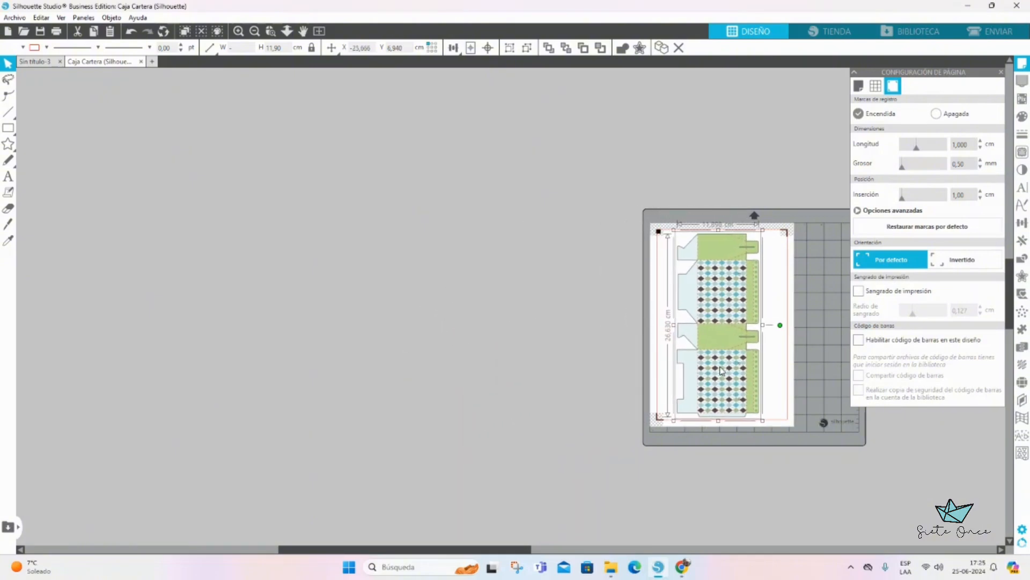
- In the Simple send mode, move the patterned layer off the cut lines and set it to No cortar
left_click(1005, 34)
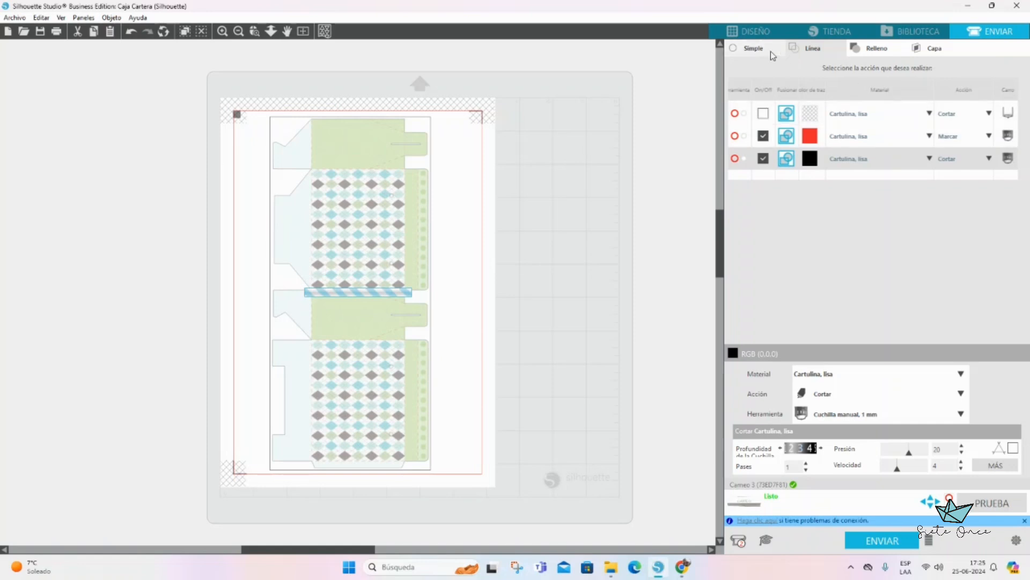
left_click(754, 50)
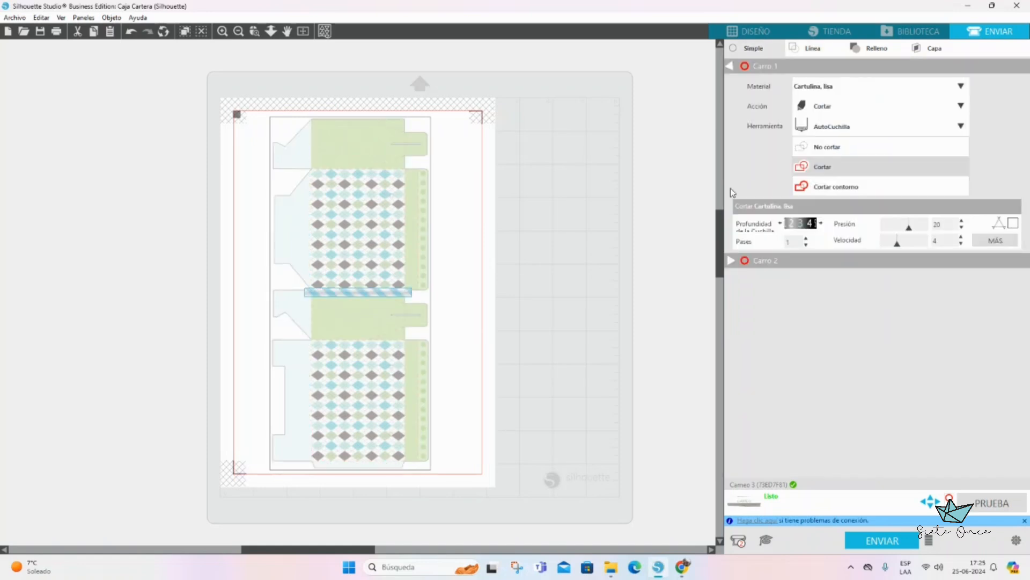
left_click_drag(380, 274, 540, 276)
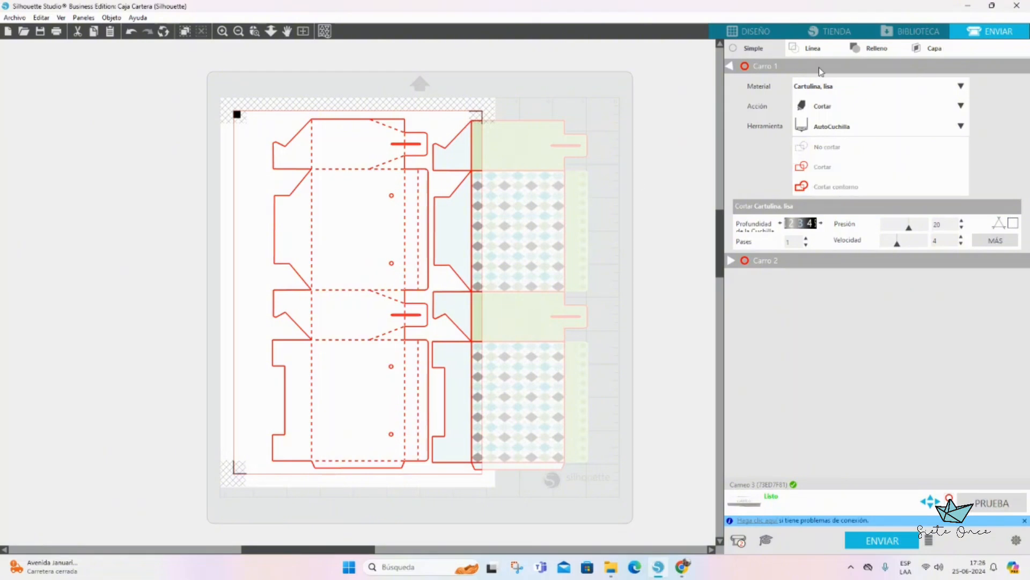
left_click(566, 177)
left_click(820, 148)
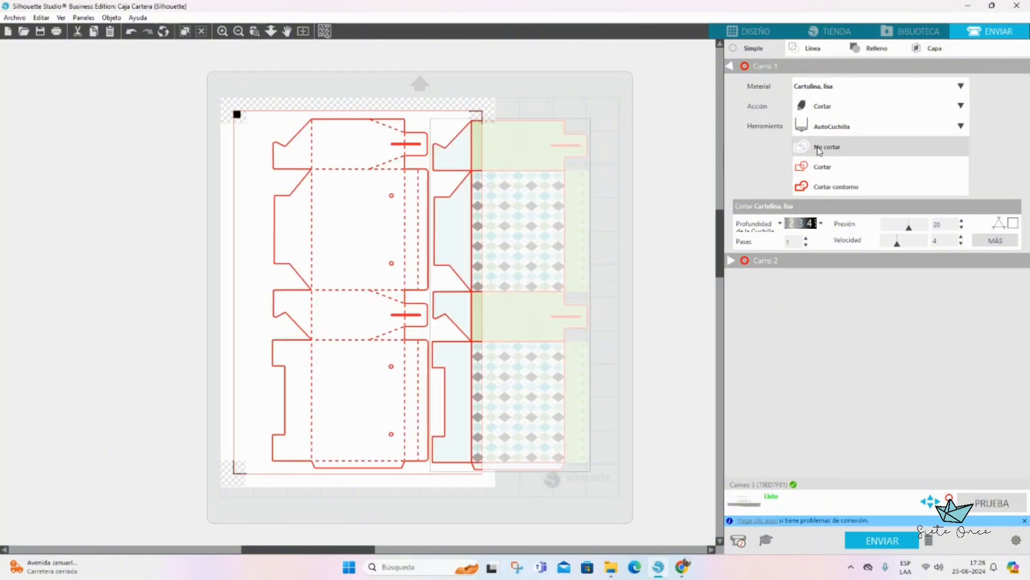
- Move the patterned layer back over the box's cut lines within the registration marks and deselect it
left_click_drag(543, 302, 386, 297)
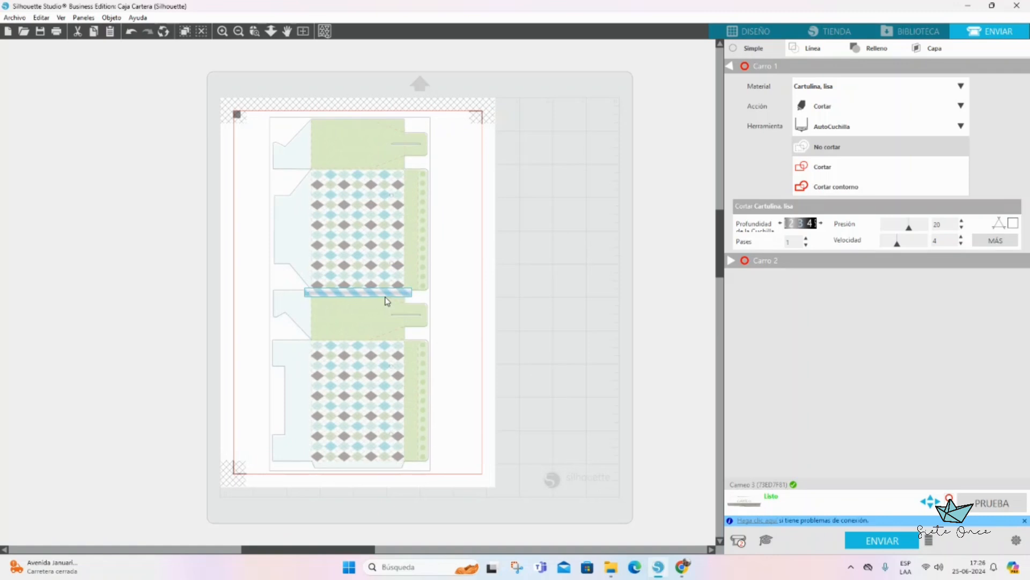
left_click(489, 266)
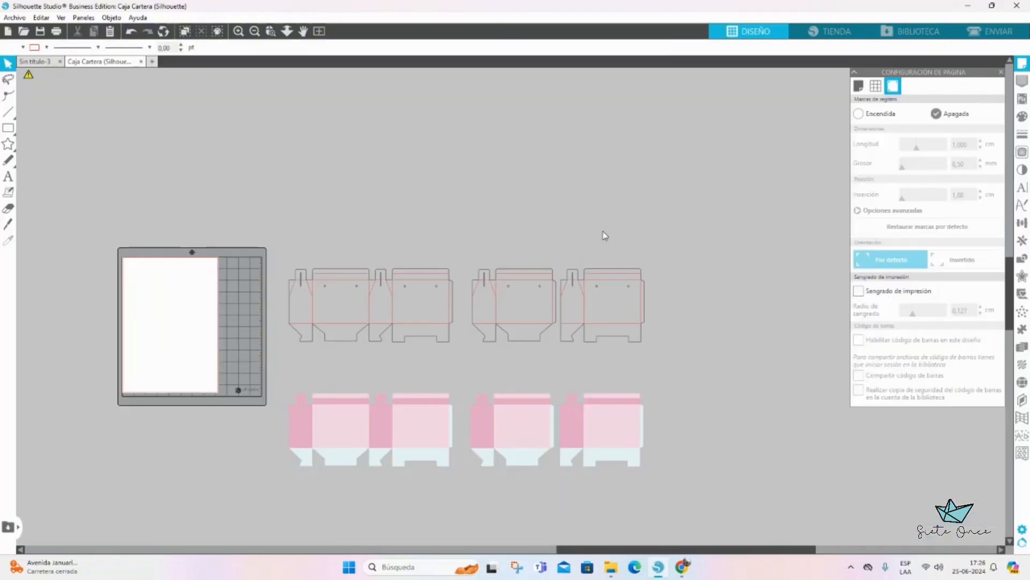
- Select both pieces of the two-piece box with their cut lines and coloured layers and move them away from the one-piece box
left_click_drag(671, 247, 475, 527)
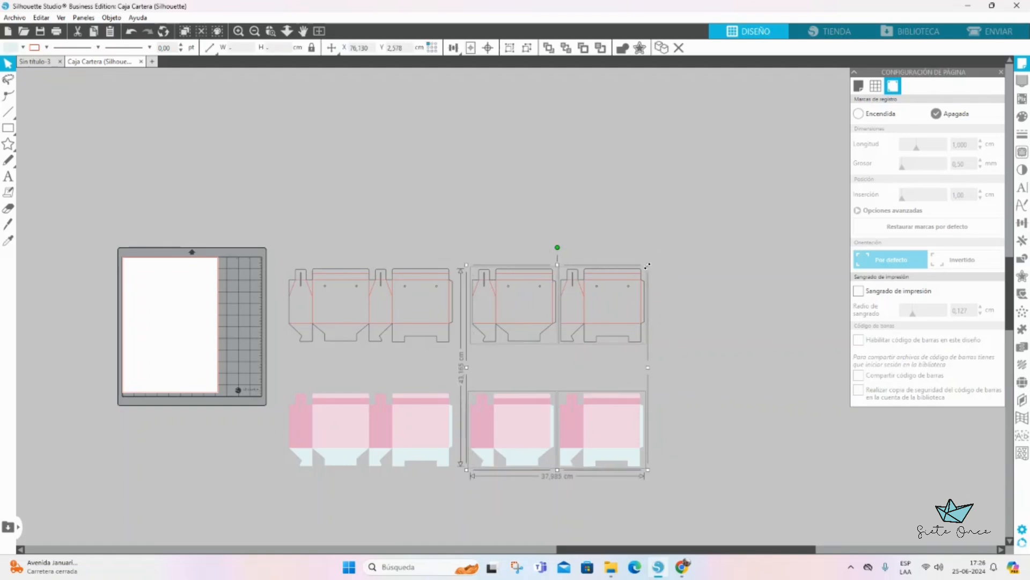
left_click_drag(647, 265, 462, 496)
left_click_drag(544, 441, 562, 442)
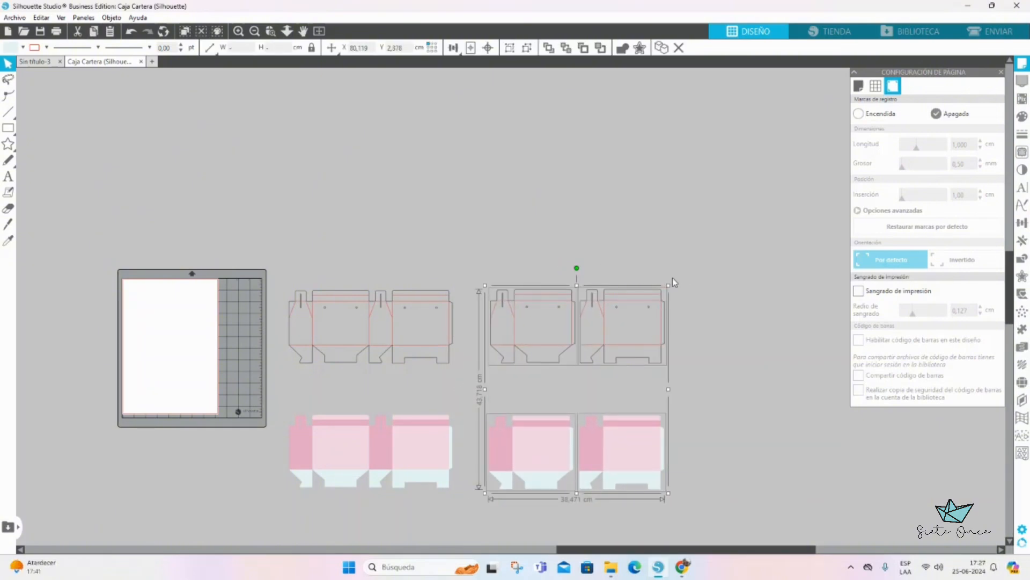
- Try enlarging the two-piece box to about 63.6 cm wide, scale each piece with its coloured layer separately, and undo the resizing
left_click_drag(668, 284, 755, 129)
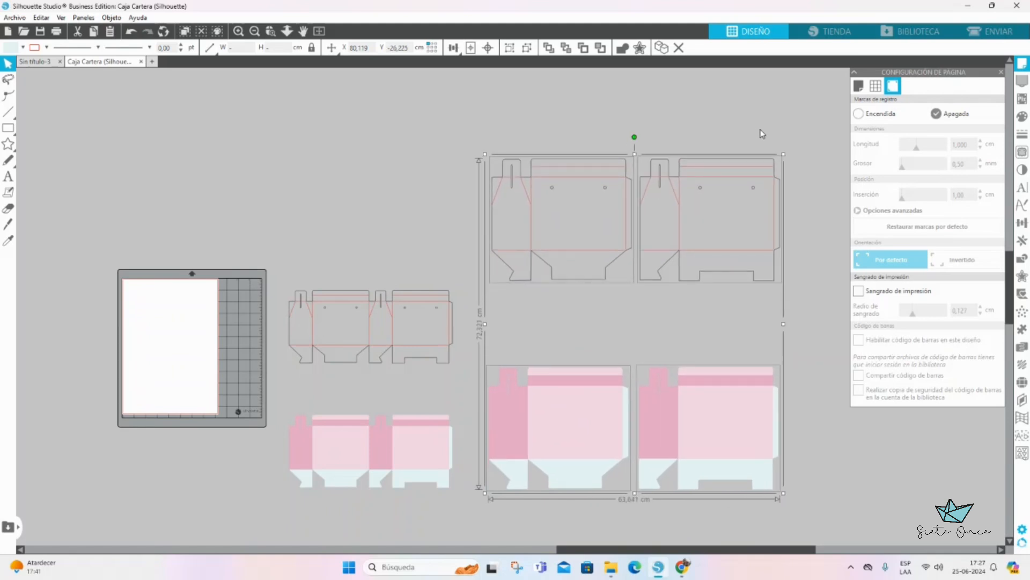
left_click(800, 200)
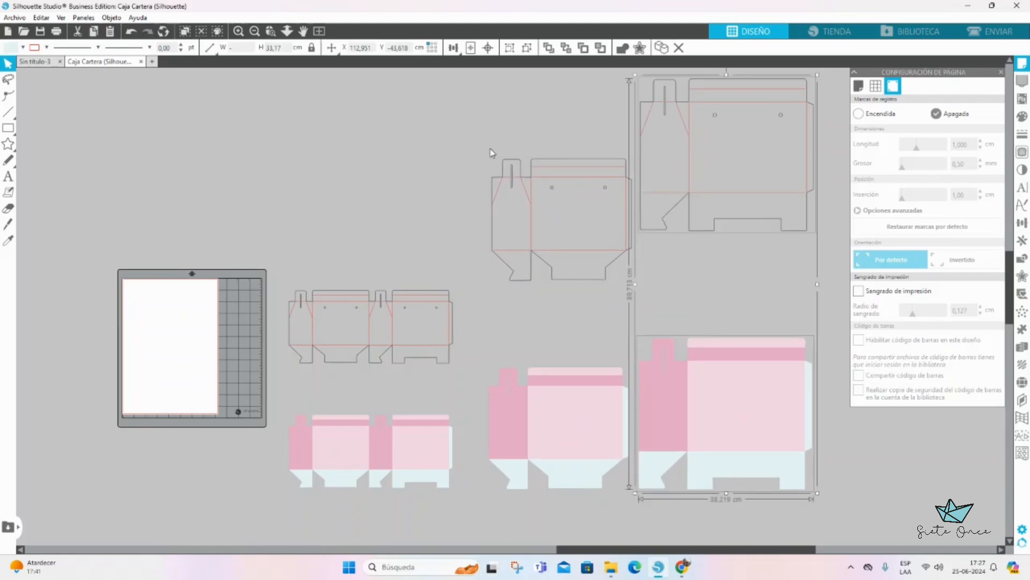
left_click_drag(488, 128, 612, 496)
left_click_drag(481, 153, 424, 85)
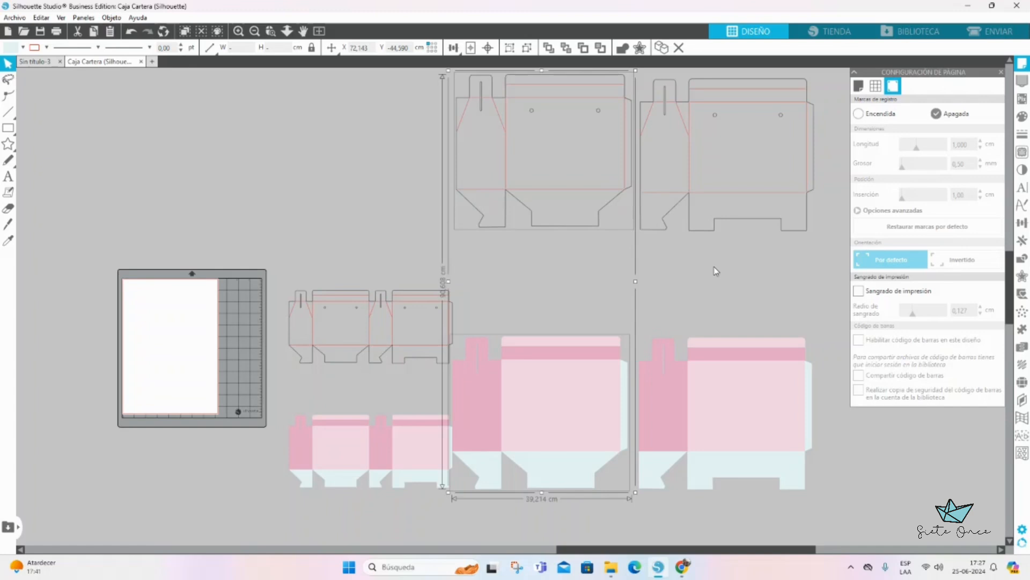
key("ctrl+z")
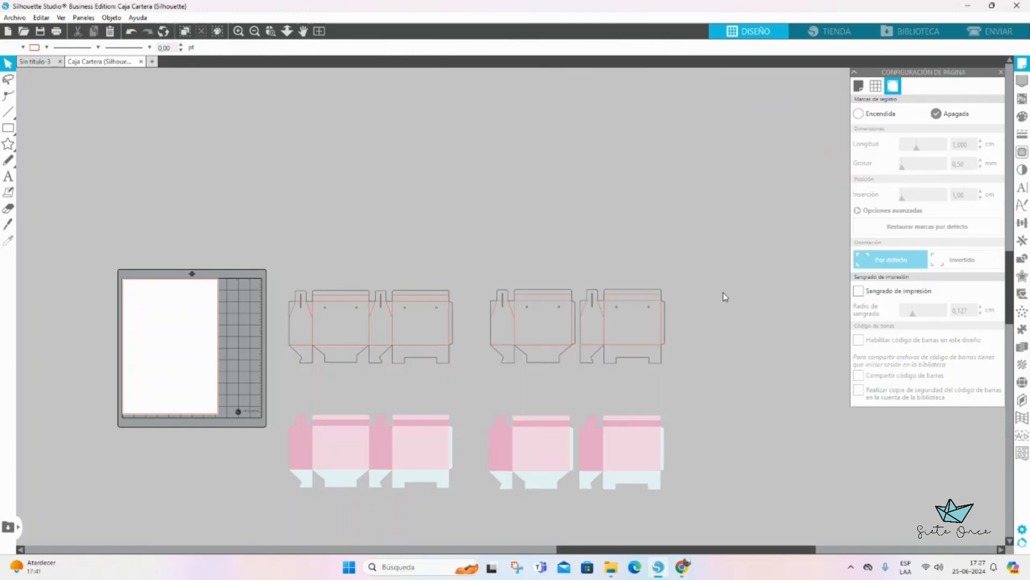
- Reselect both pieces of the two-piece box with their coloured layers and scale them together to about 41.9 cm wide
left_click_drag(700, 282, 480, 498)
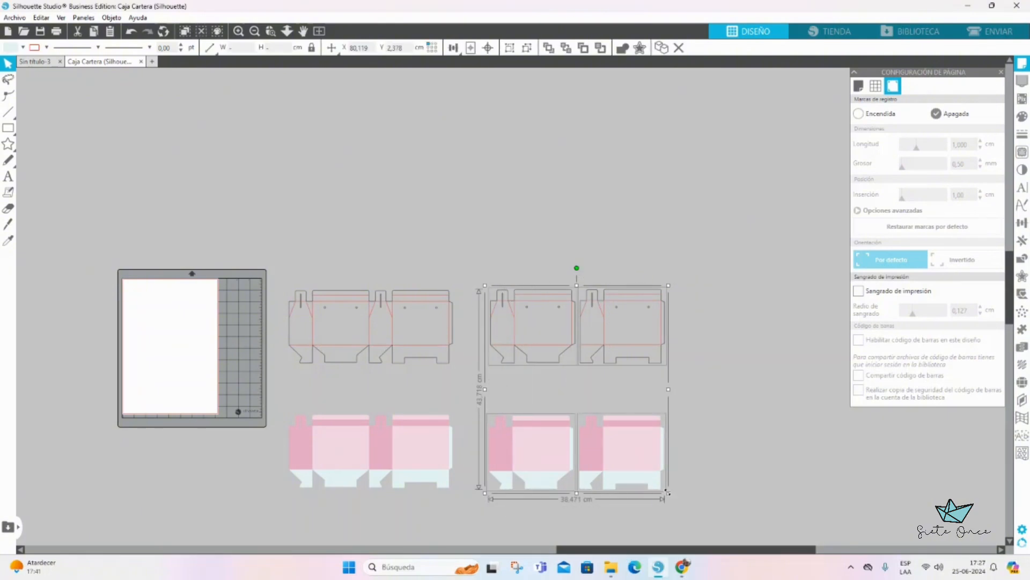
left_click_drag(668, 493, 552, 361)
key("ctrl+z")
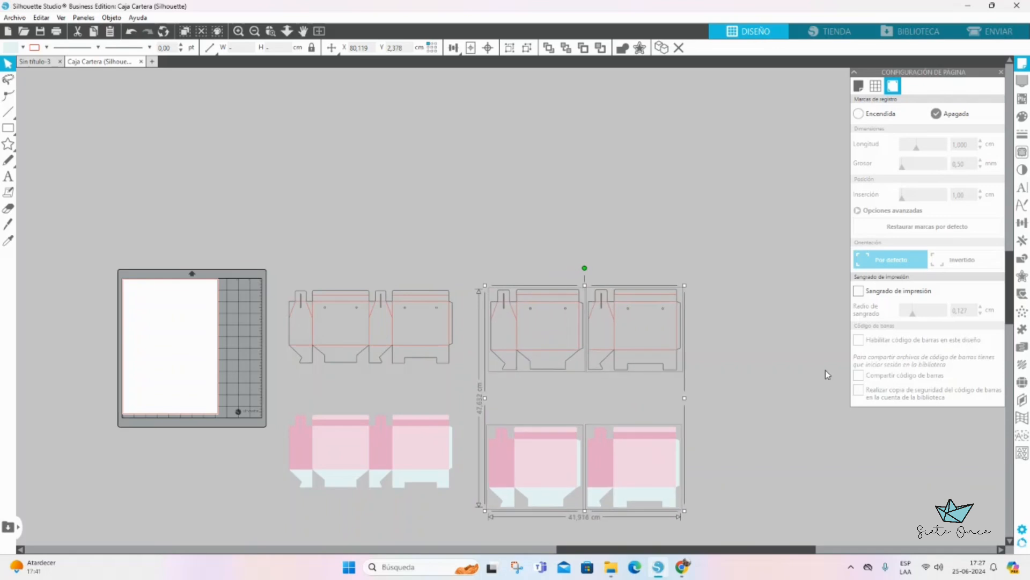